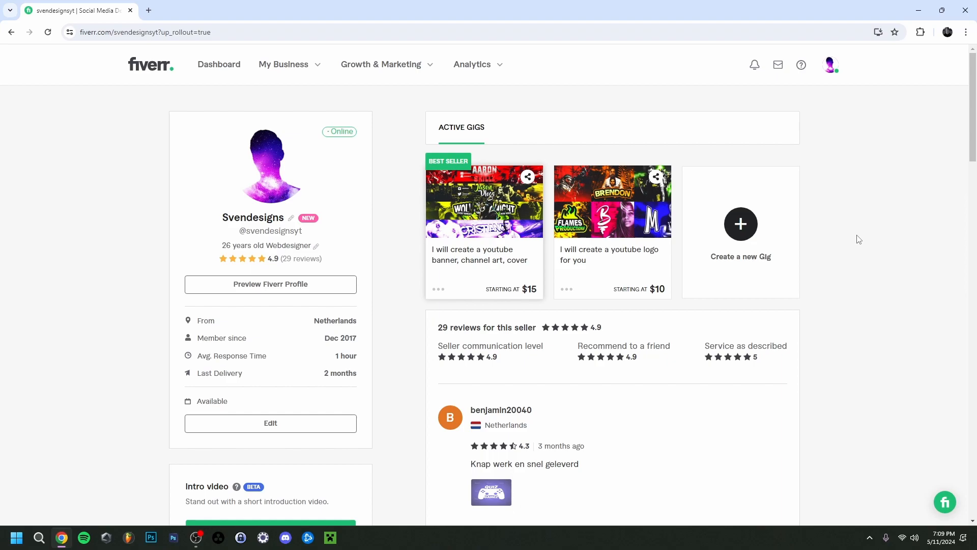
Create a new gig and enter "make a modern minimalist logo for you" after "I will" as its title.
click(740, 226)
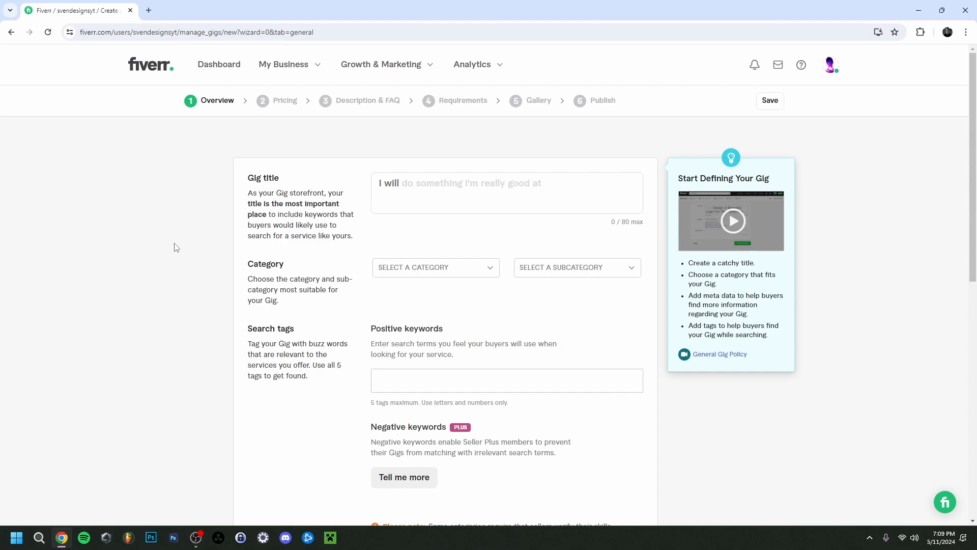
scroll(306, 203, down, 1)
click(426, 133)
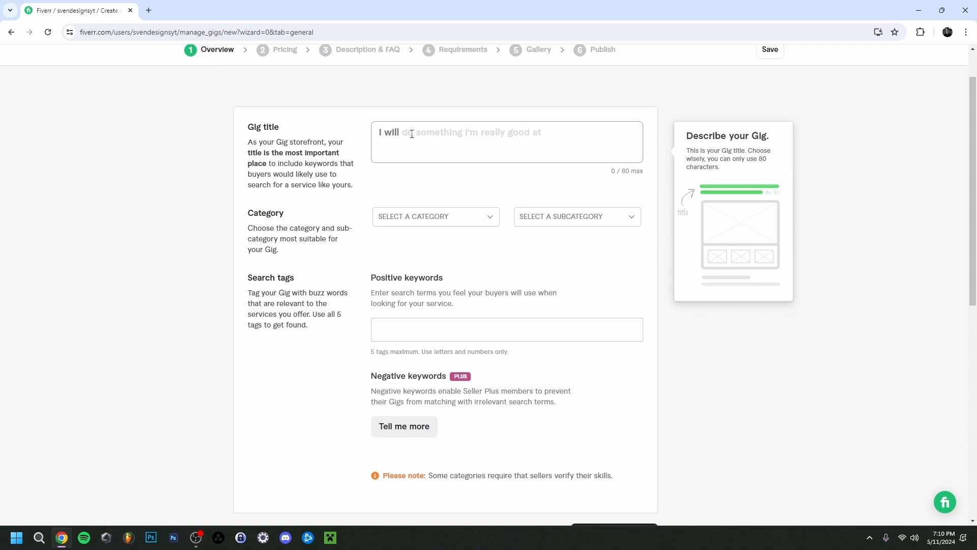
text(make a modern minimalist logo for you)
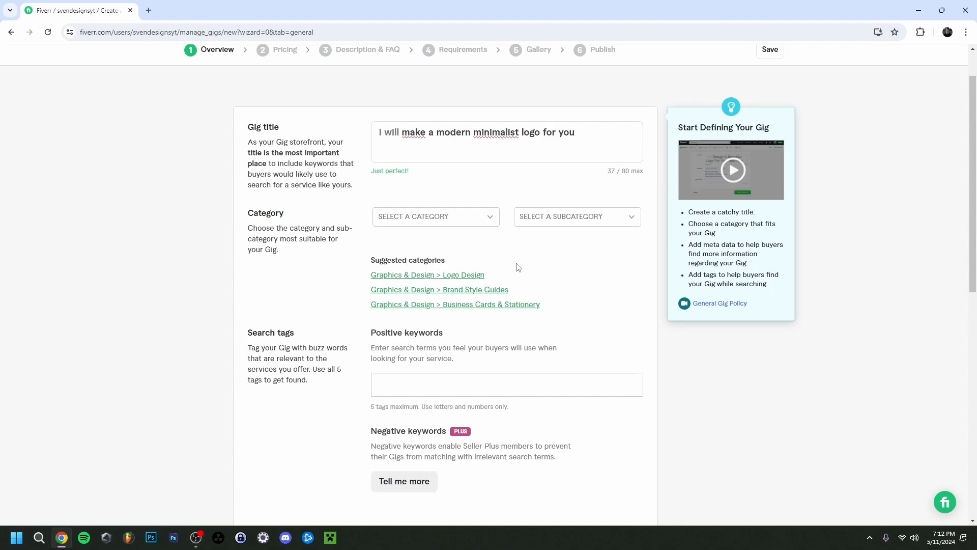
Set the gig's category to Graphics & Design.
click(440, 225)
scroll(444, 268, down, 3)
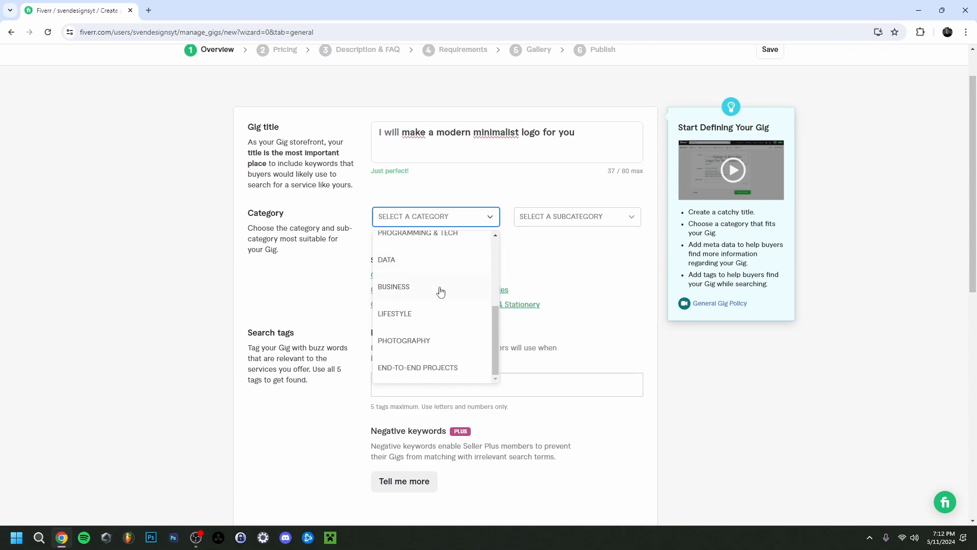
scroll(441, 288, up, 3)
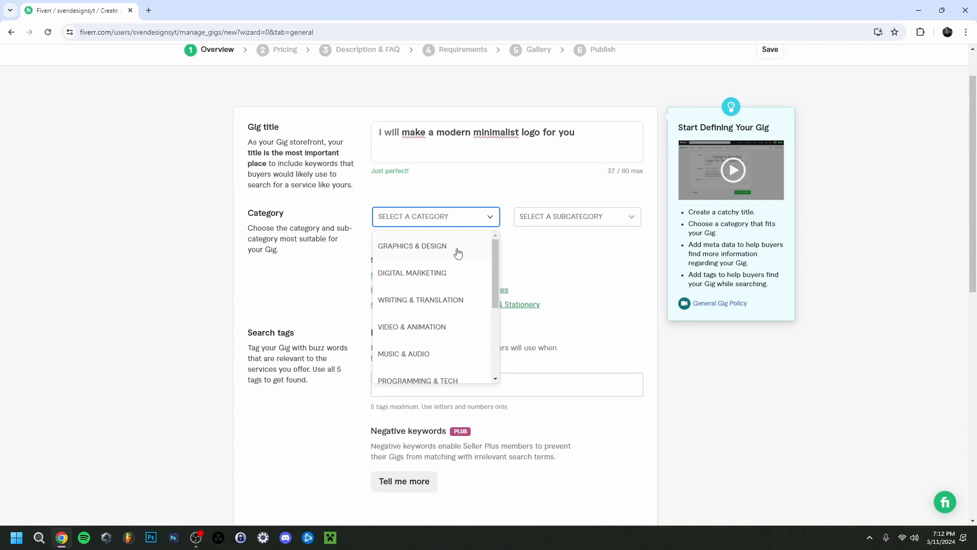
scroll(432, 304, down, 3)
scroll(441, 308, up, 3)
click(444, 249)
Set the gig's subcategory to Logo Design.
click(522, 222)
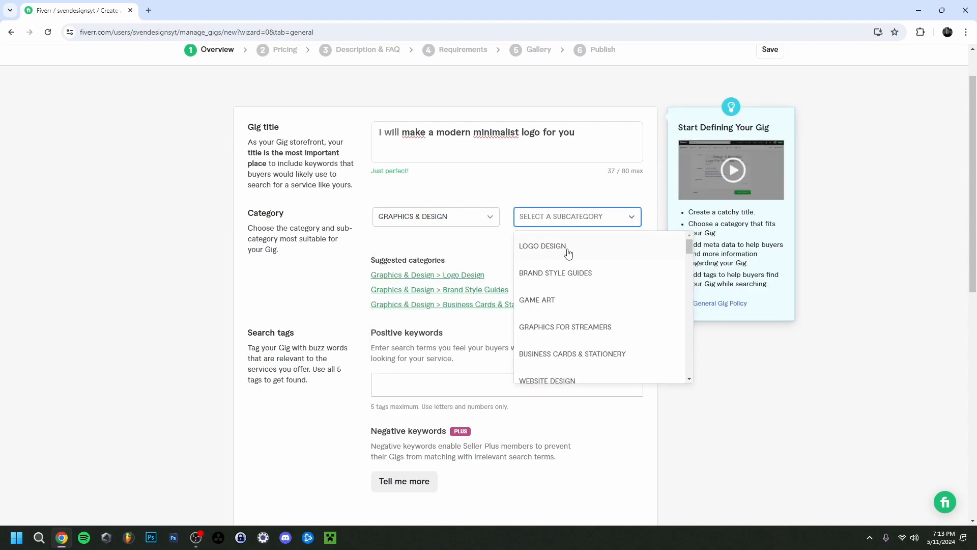
scroll(579, 269, down, 3)
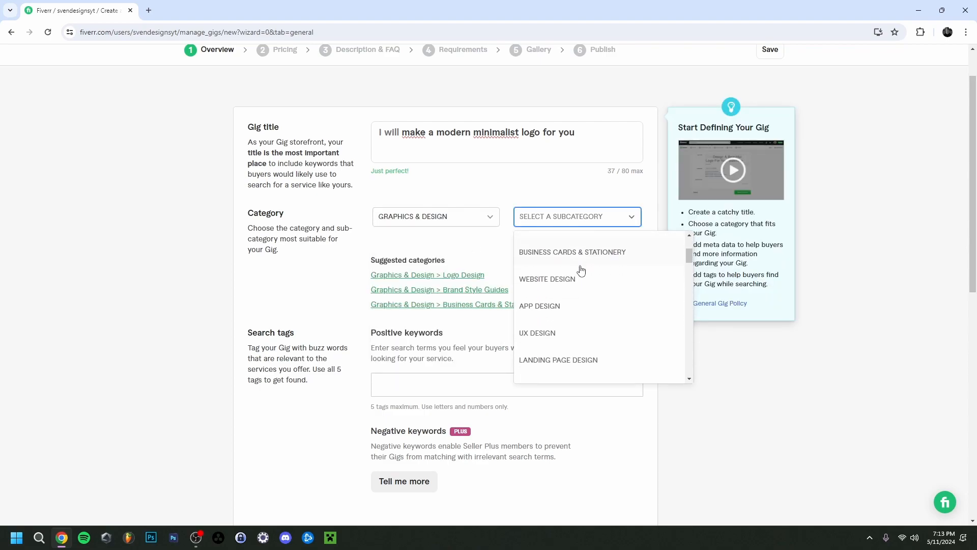
scroll(581, 290, down, 10)
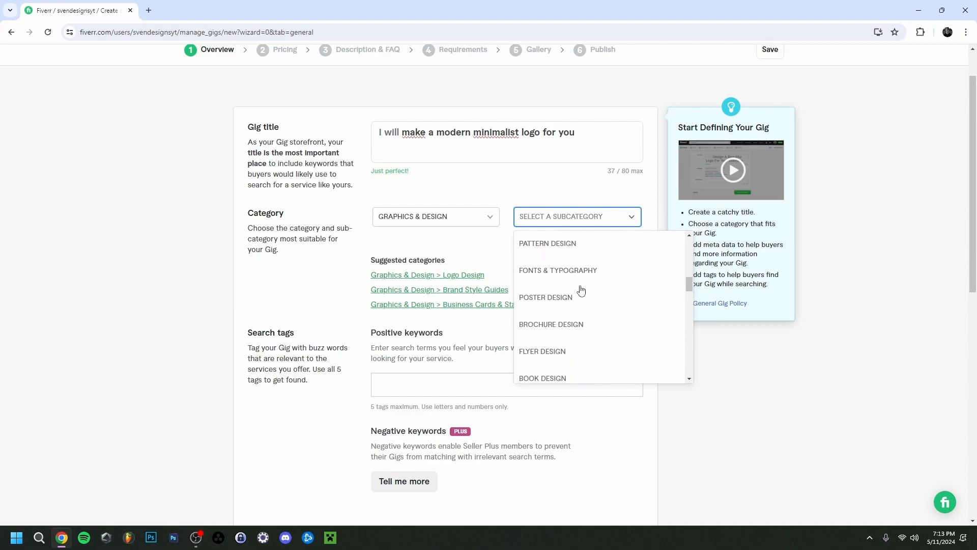
scroll(581, 290, down, 10)
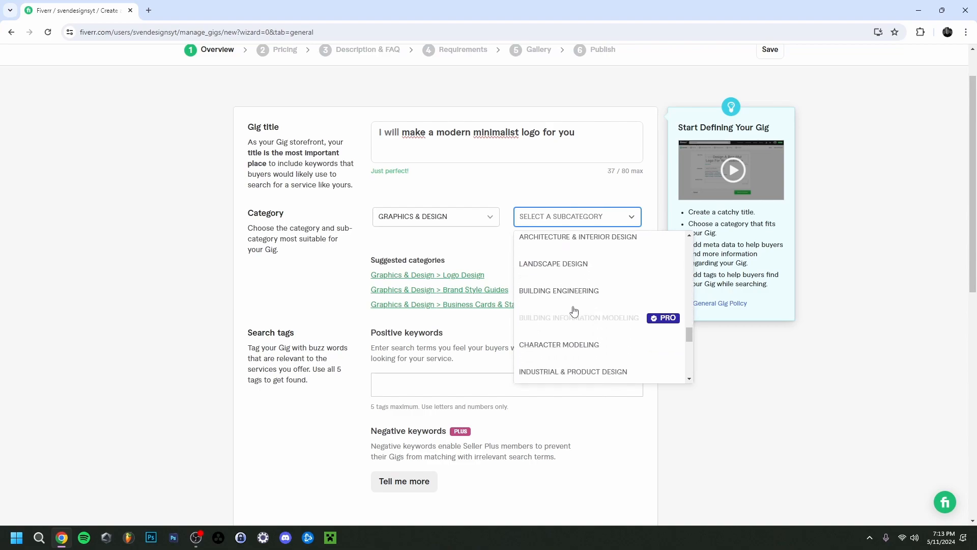
scroll(574, 311, up, 15)
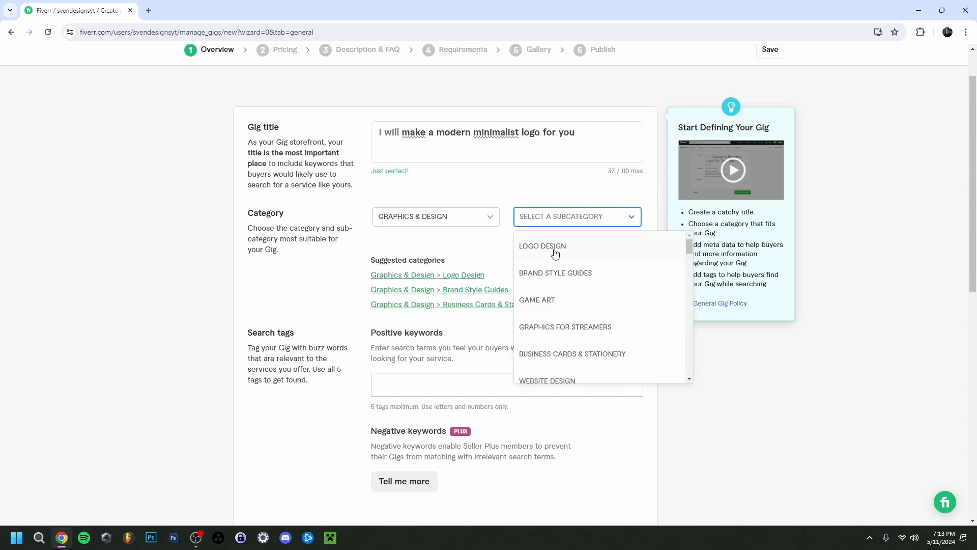
click(554, 254)
Choose Minimalist as the logo style in the gig metadata.
scroll(561, 253, down, 2)
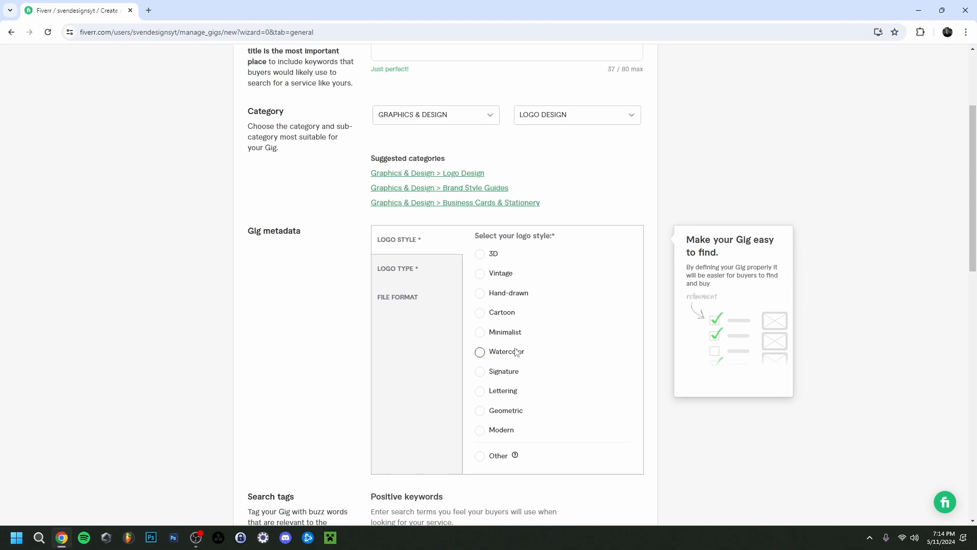
click(480, 332)
click(481, 431)
click(481, 333)
Select Monogram, Abstract and Emblem as the logo types in the gig metadata.
click(406, 276)
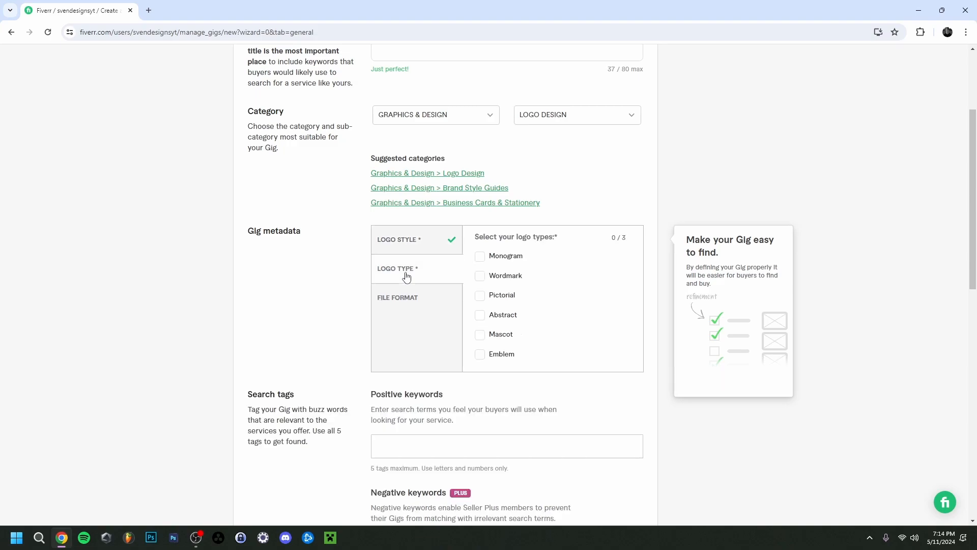
click(480, 255)
click(480, 315)
click(480, 354)
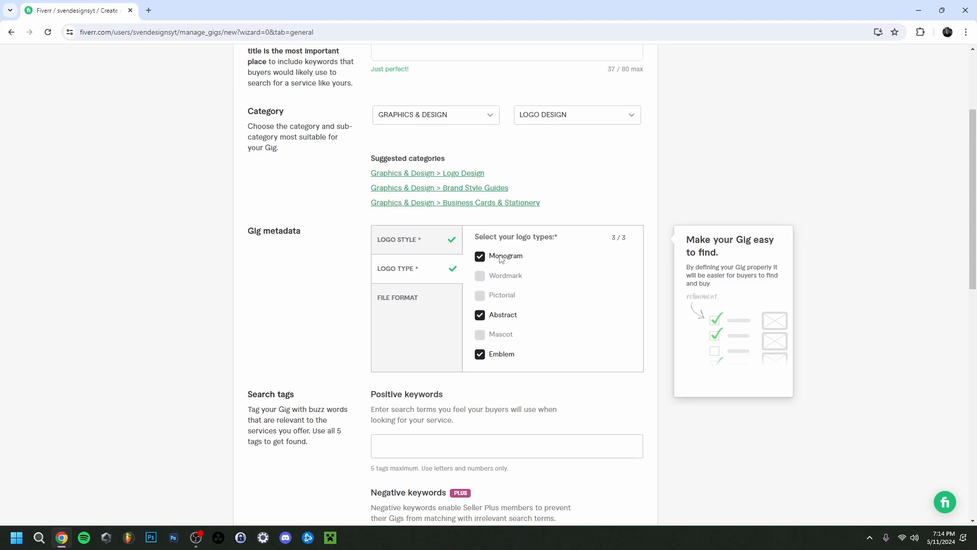
Select JPG, PNG and PSD as the file formats provided with the gig.
click(420, 303)
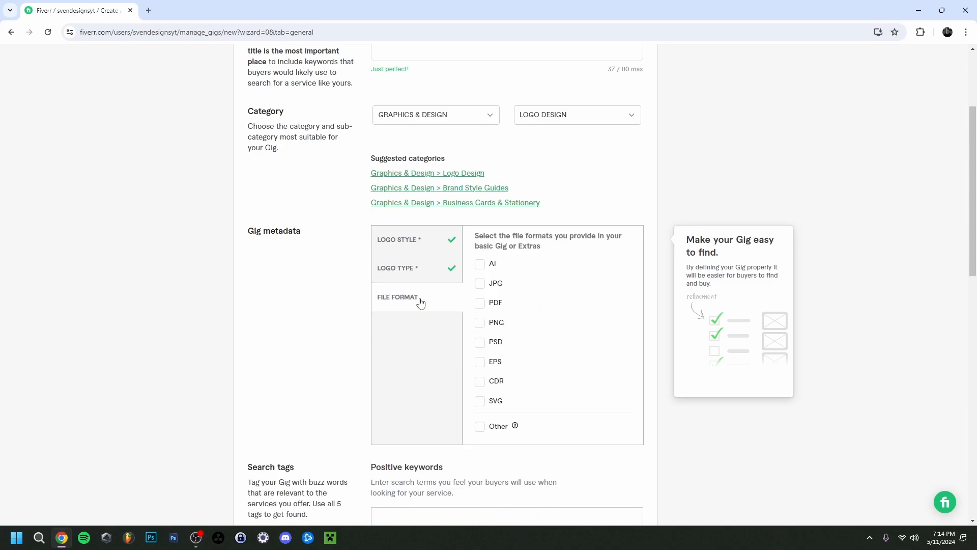
click(480, 285)
click(481, 324)
click(481, 343)
Add "modern youtube logo" as a positive keyword in the gig's search tags.
scroll(255, 361, down, 4)
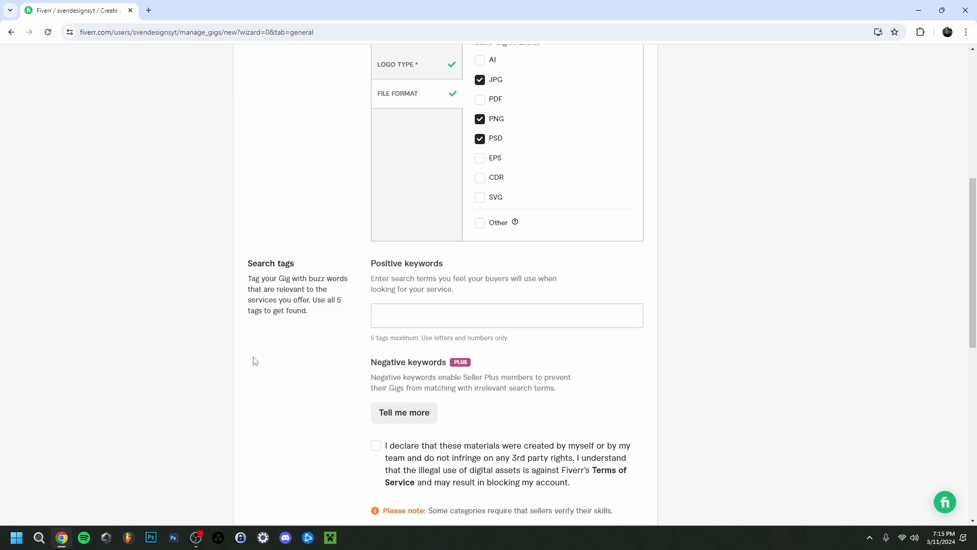
click(414, 322)
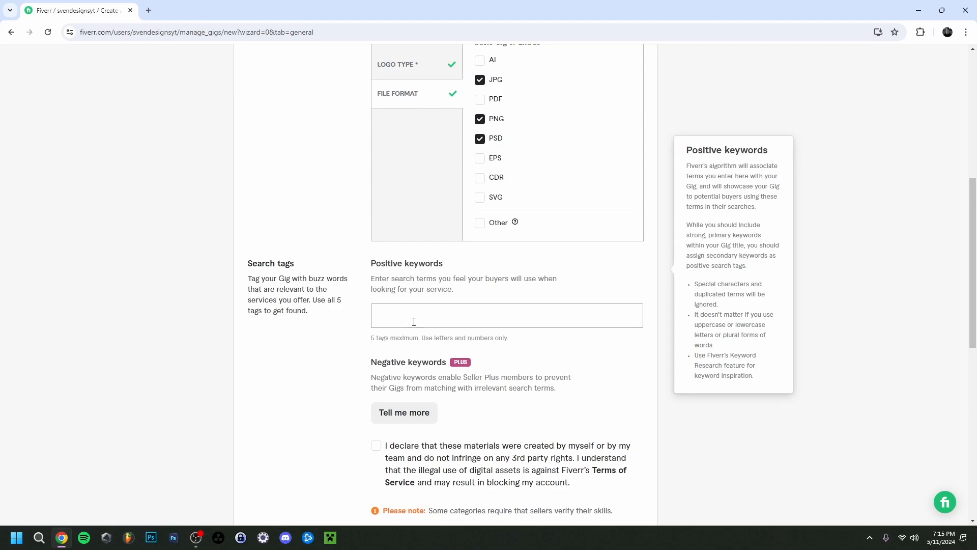
text(modern youtube logo)
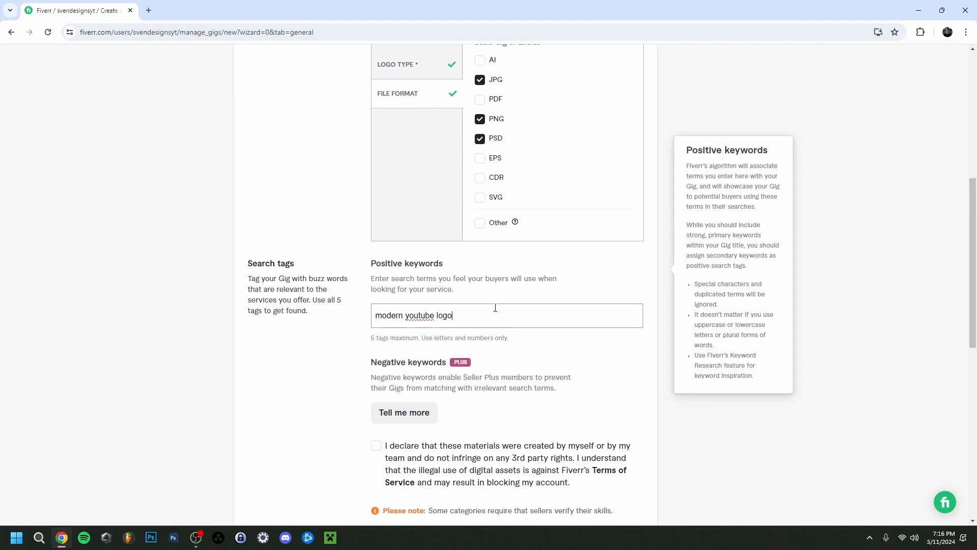
key(Return)
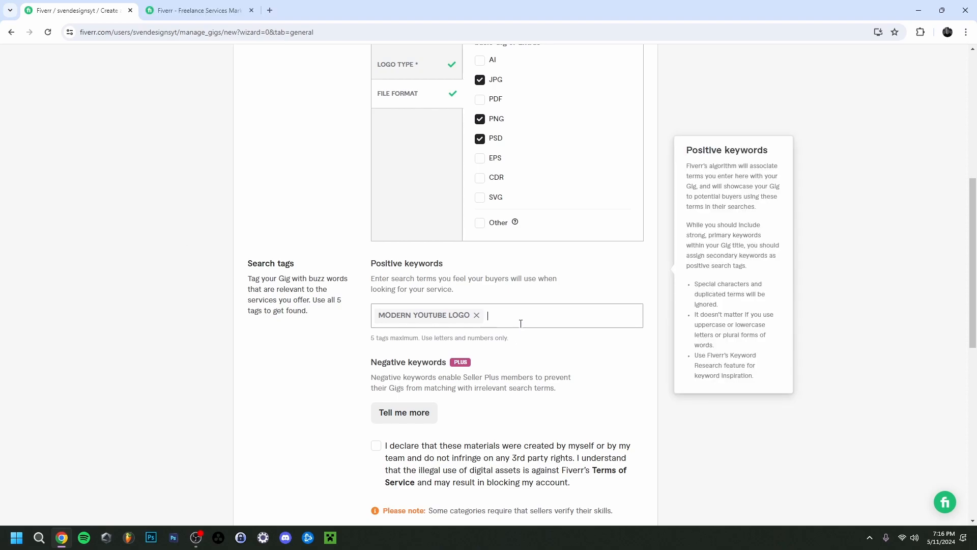
Search the marketplace for "modern logo", check the number of results and competing gigs, and return to the gig form.
key(ctrl+Tab)
click(214, 67)
text(m)
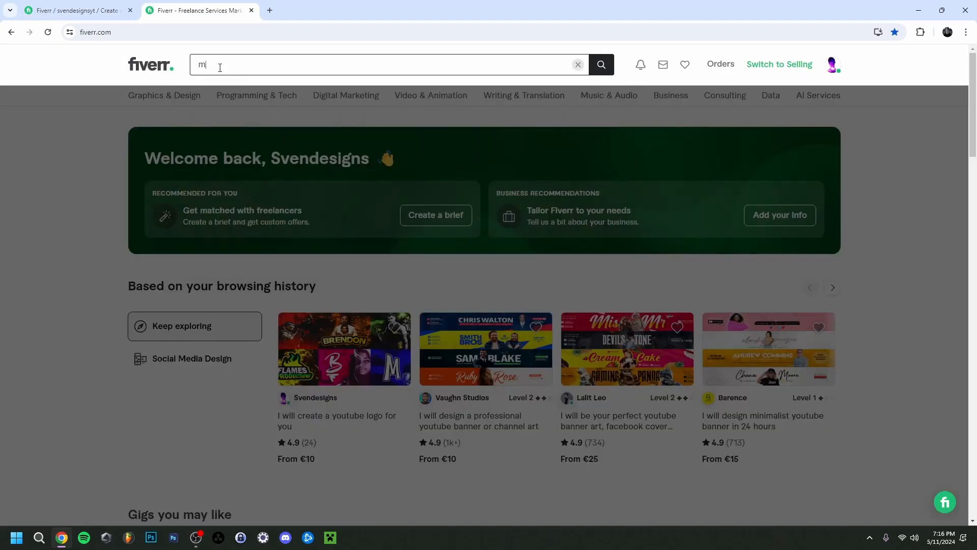
text(odern logo)
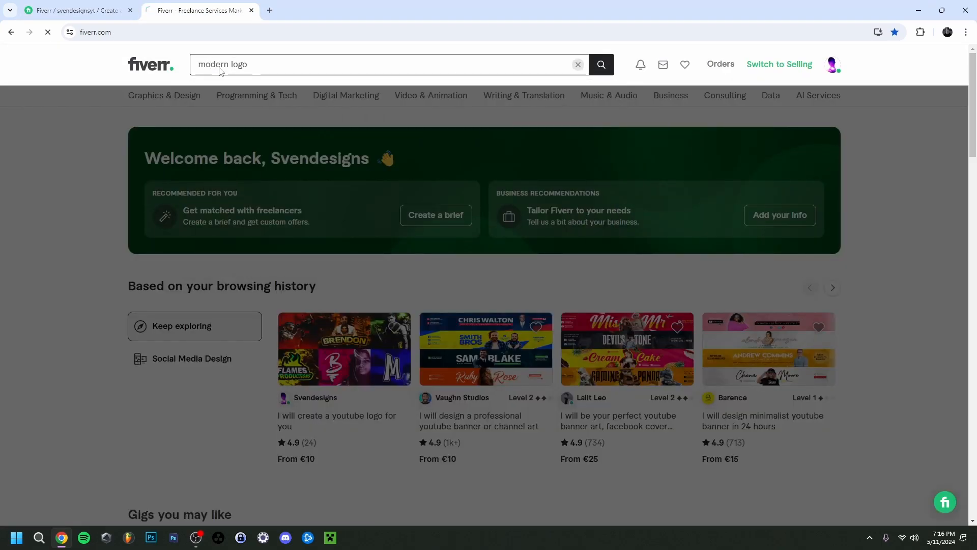
key(Return)
drag(128, 229, 199, 230)
click(171, 232)
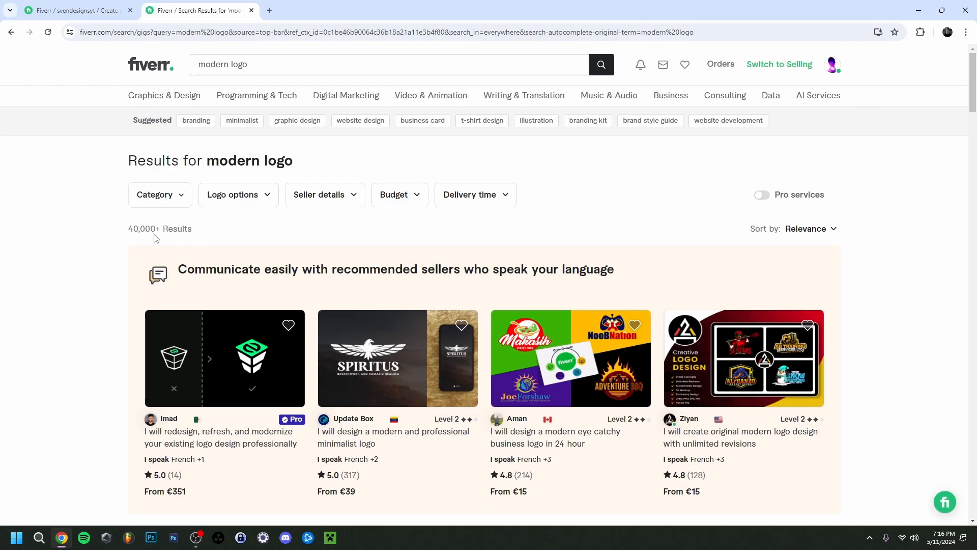
scroll(93, 310, down, 5)
scroll(98, 316, down, 1)
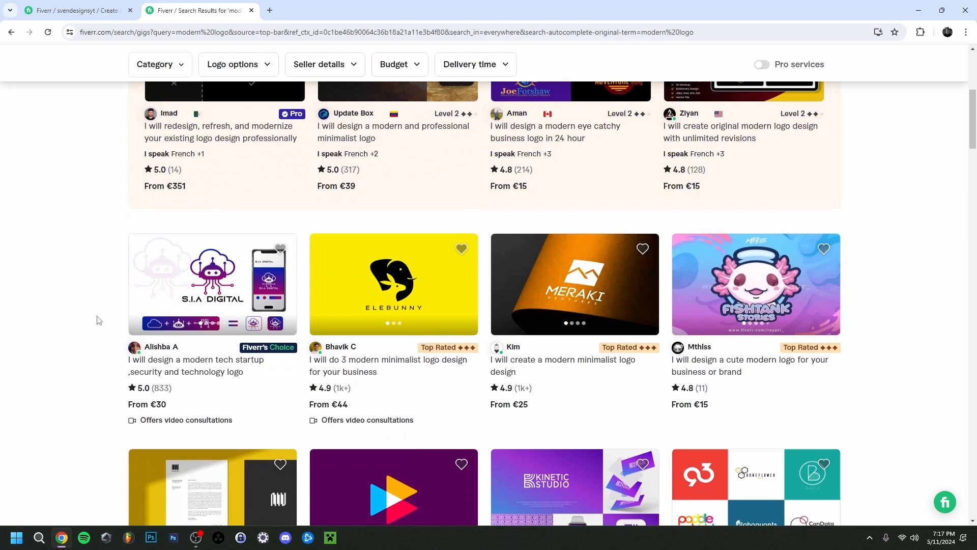
scroll(99, 333, up, 6)
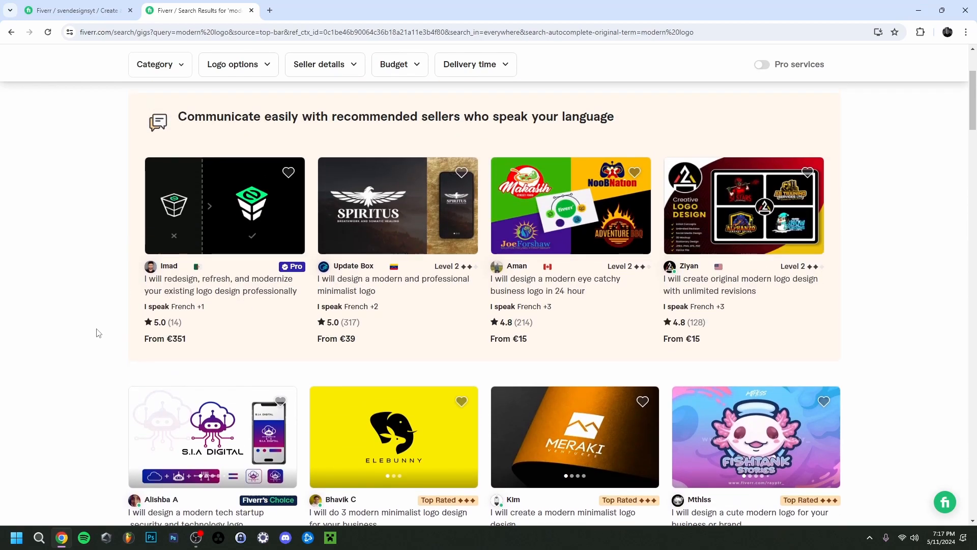
click(77, 10)
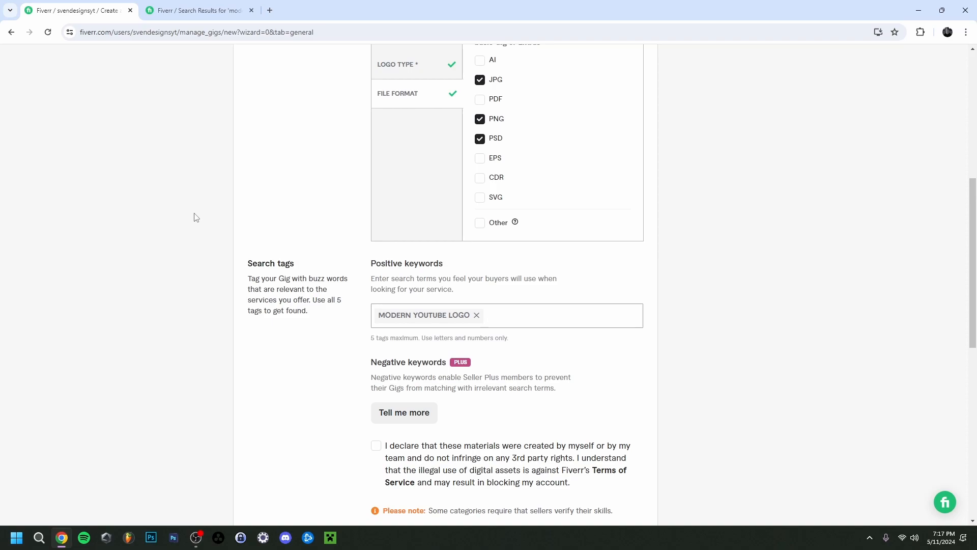
Search the marketplace for "modern youtube logo" and check the number of results.
click(191, 10)
click(242, 64)
text(youtu)
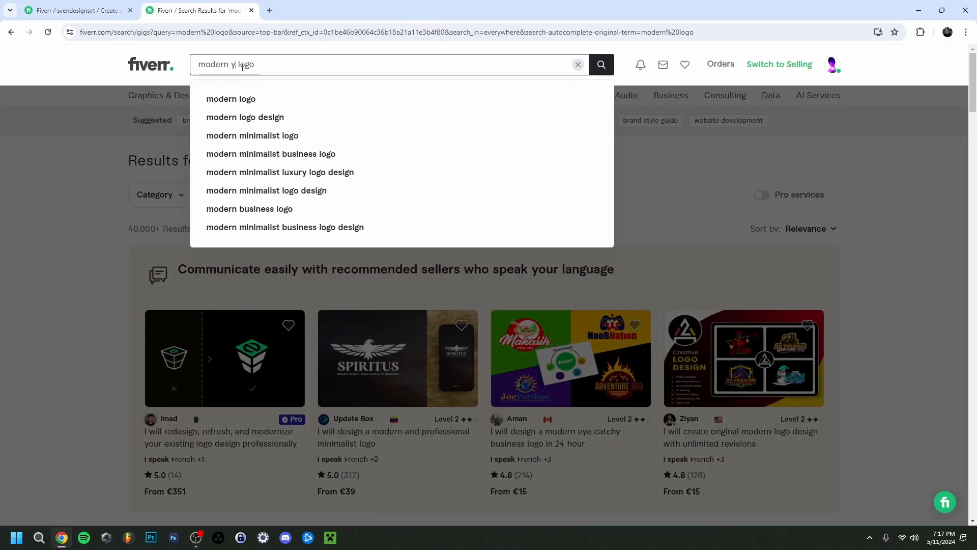
text(be)
key(Return)
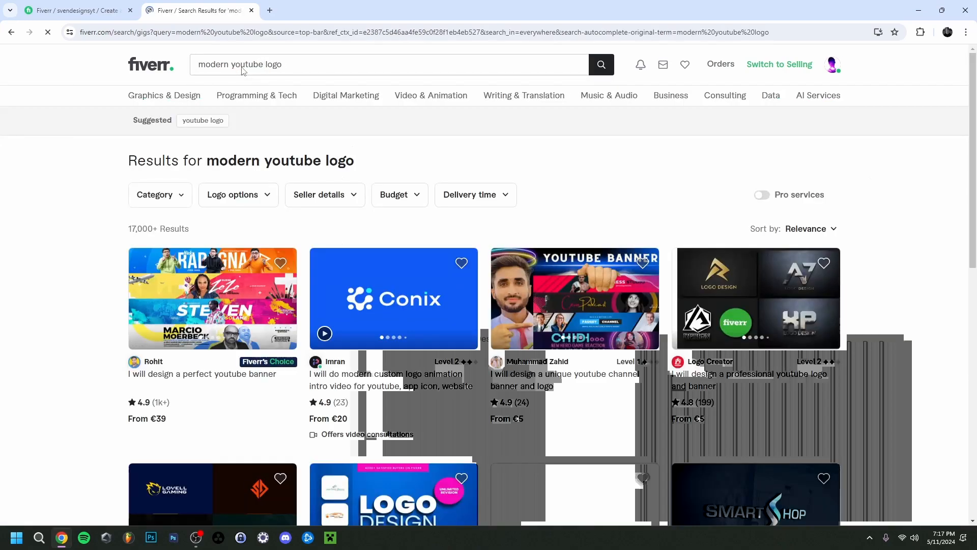
drag(129, 229, 155, 230)
click(195, 228)
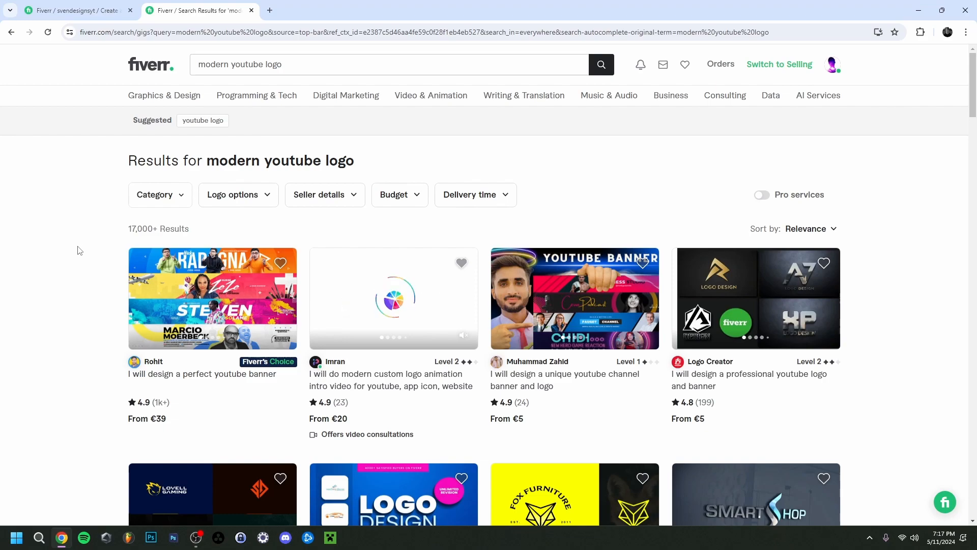
Return to the gig form and add "youtube logo" as another positive keyword.
key(ctrl+Tab)
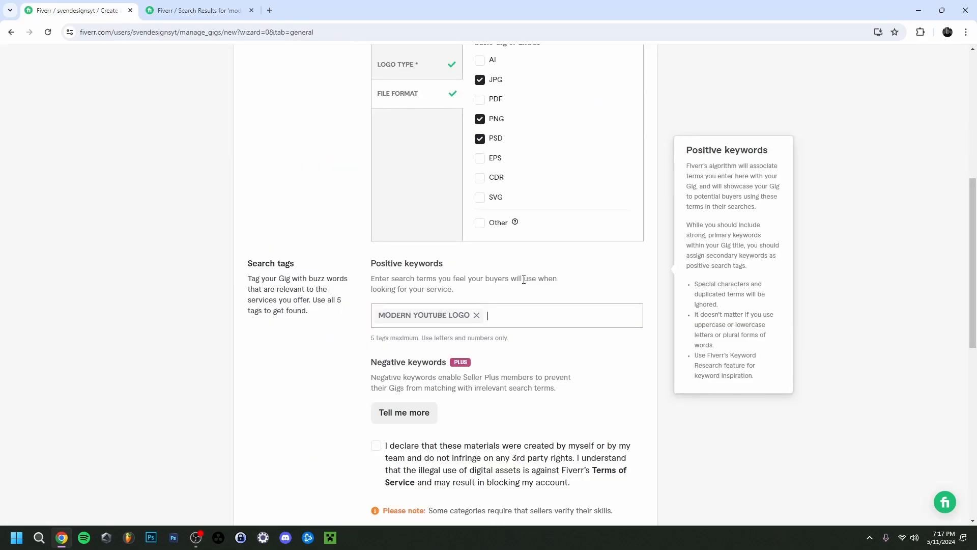
text(youtube logo)
key(Return)
Search the marketplace for "youtube logo" and review the number of results and the competing gigs.
click(205, 11)
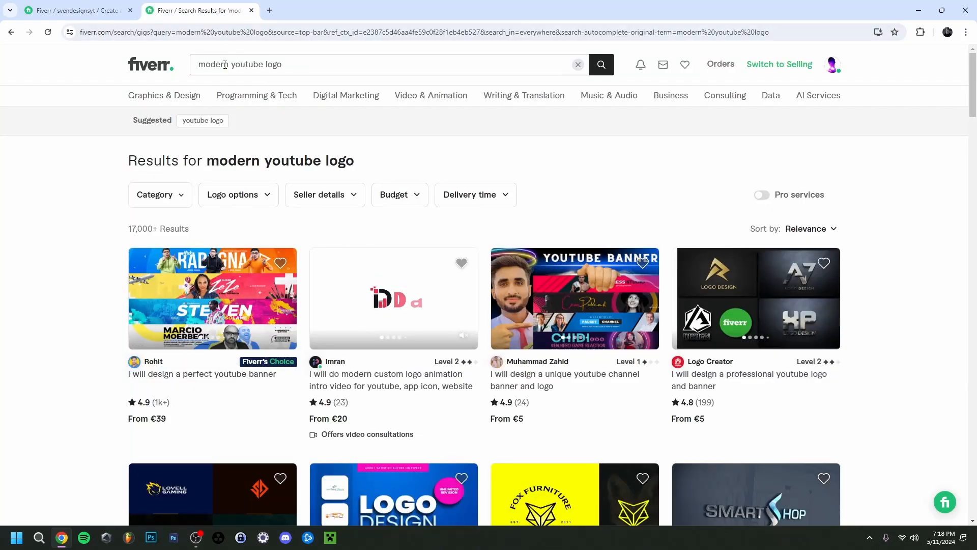
drag(232, 66, 179, 68)
key(BackSpace)
key(Return)
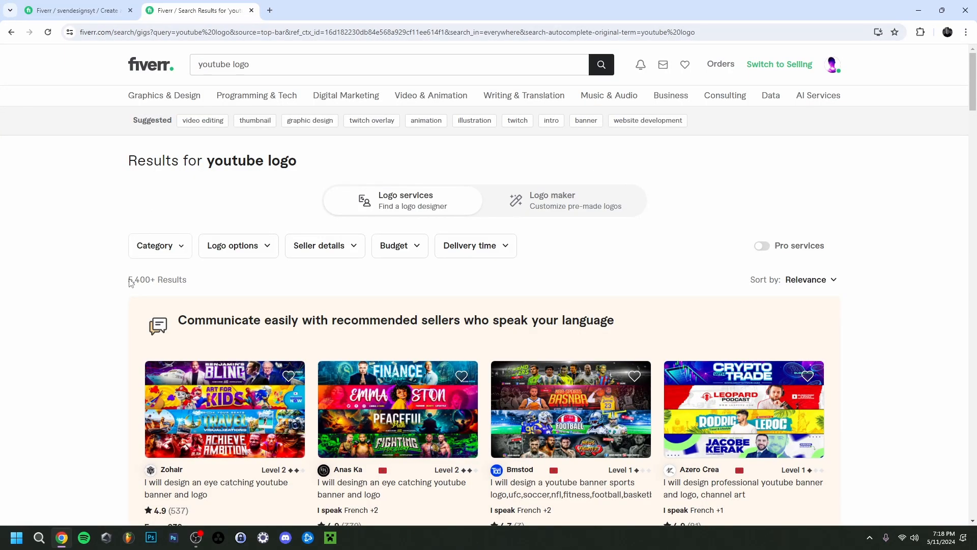
drag(130, 282, 147, 283)
click(159, 280)
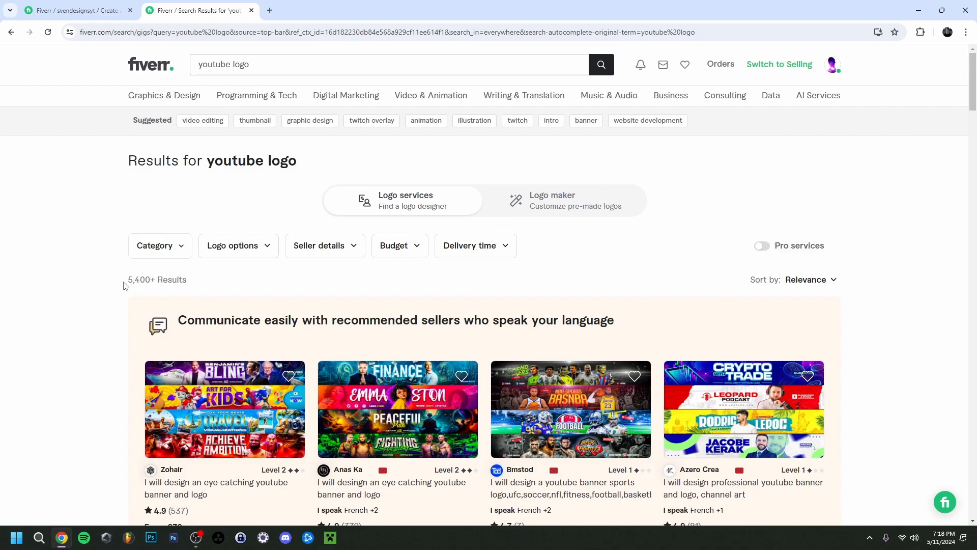
scroll(127, 286, down, 1)
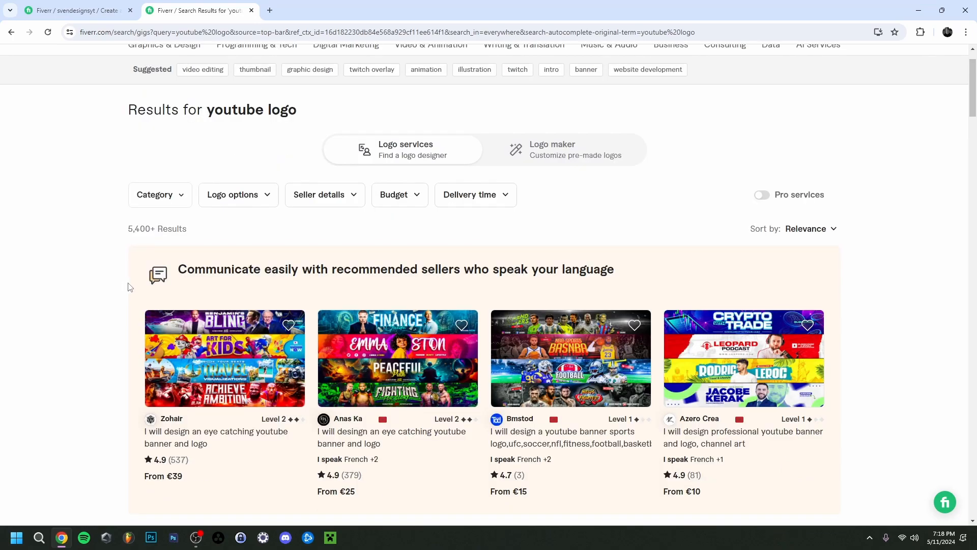
scroll(128, 292, up, 1)
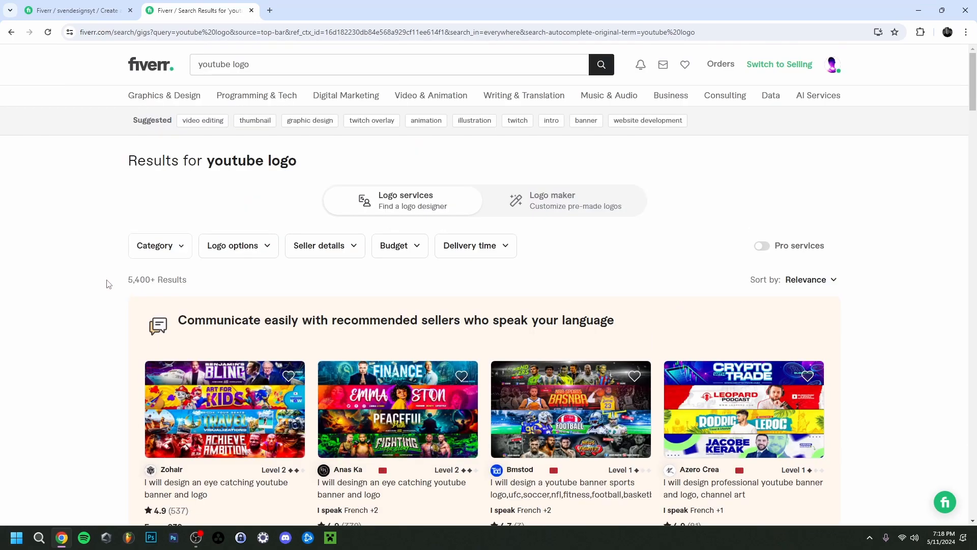
scroll(105, 285, down, 5)
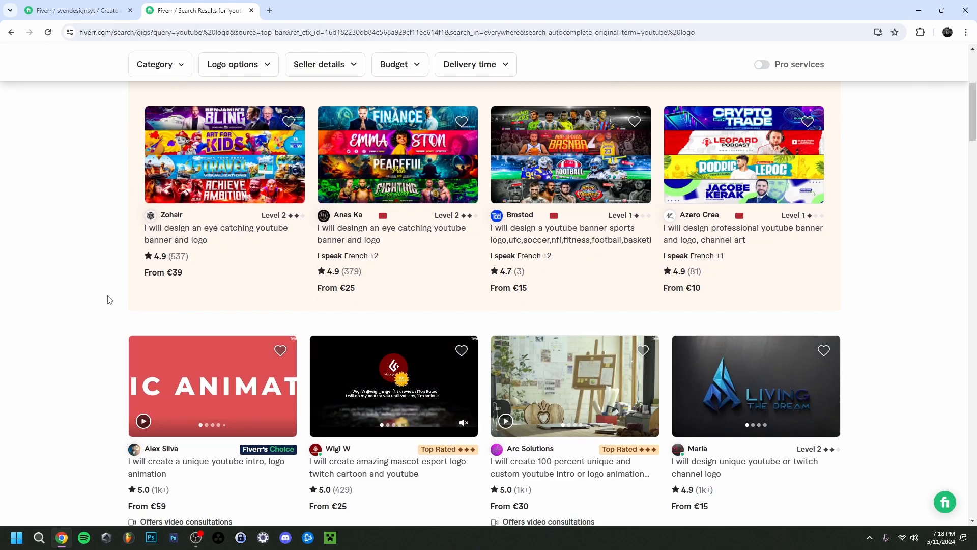
scroll(109, 299, down, 5)
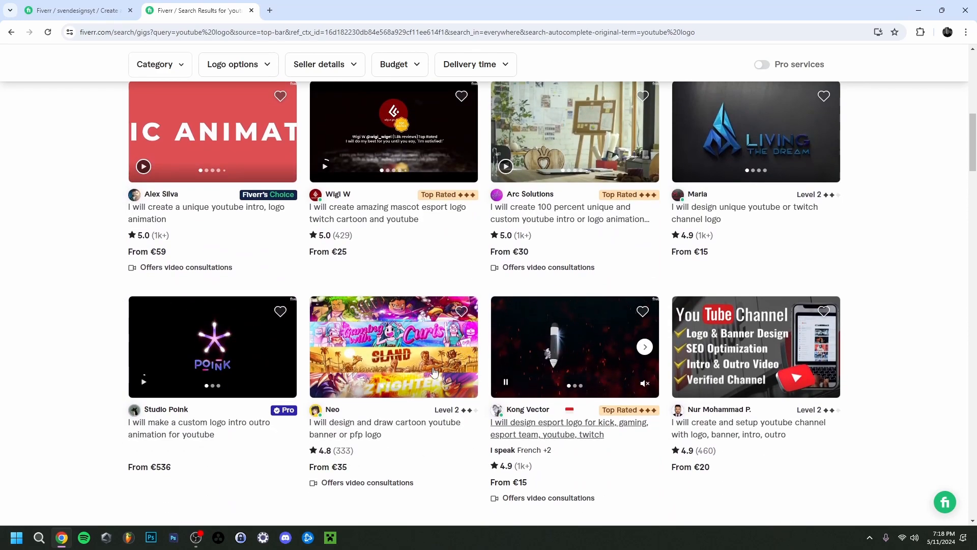
Look through the competing "youtube logo" gigs down to the end of the first results page, examining sellers' levels and review counts.
scroll(331, 350, down, 2)
scroll(332, 350, down, 2)
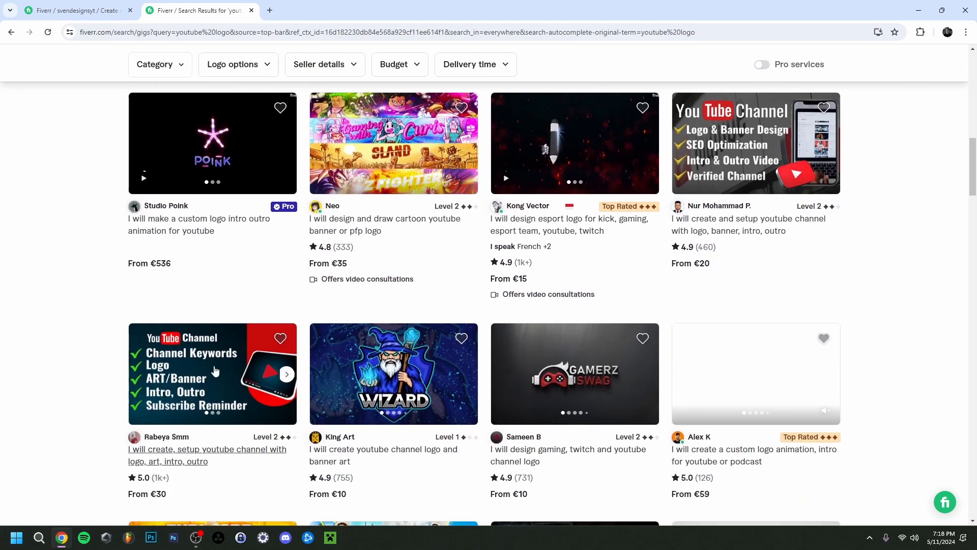
scroll(472, 325, down, 1)
scroll(472, 325, down, 3)
scroll(288, 199, up, 3)
scroll(557, 409, down, 13)
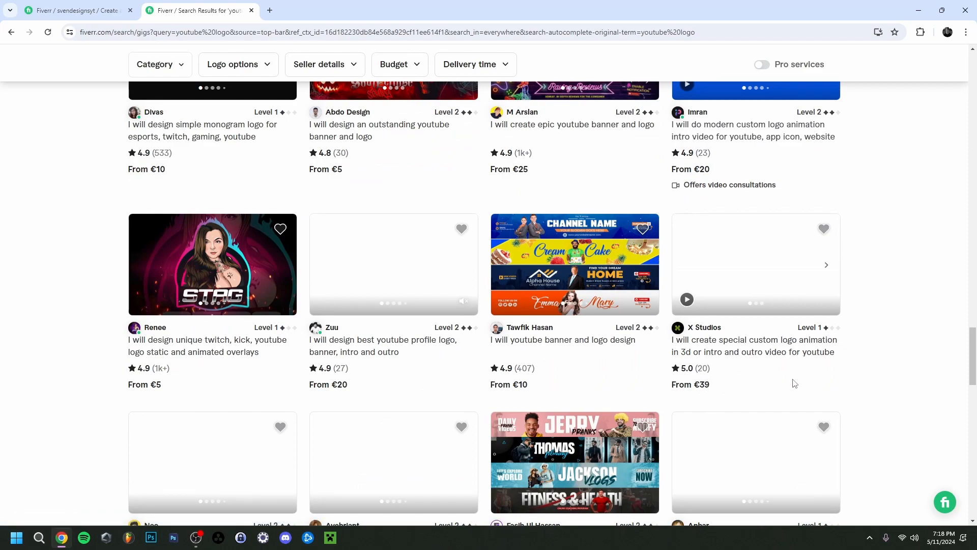
scroll(784, 381, down, 13)
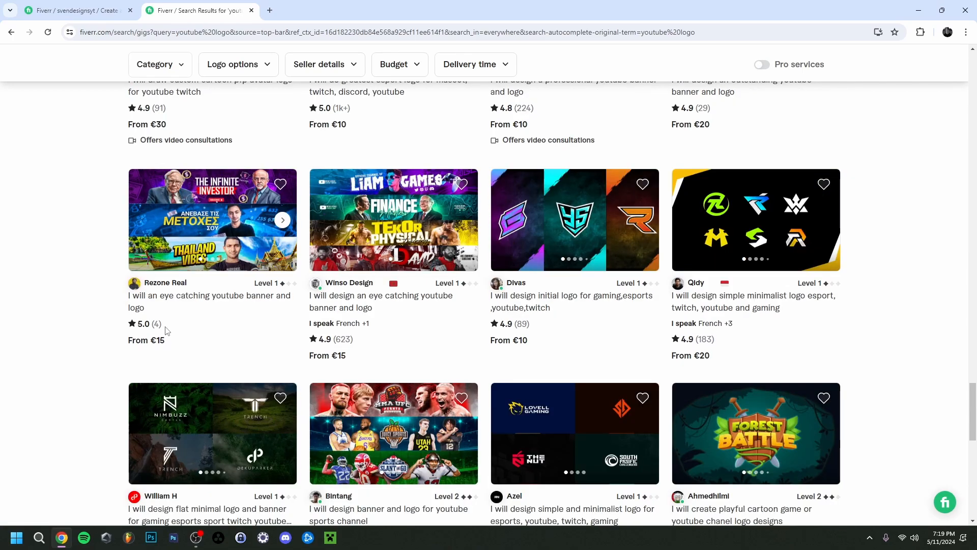
drag(166, 330, 152, 329)
click(92, 335)
scroll(92, 336, down, 4)
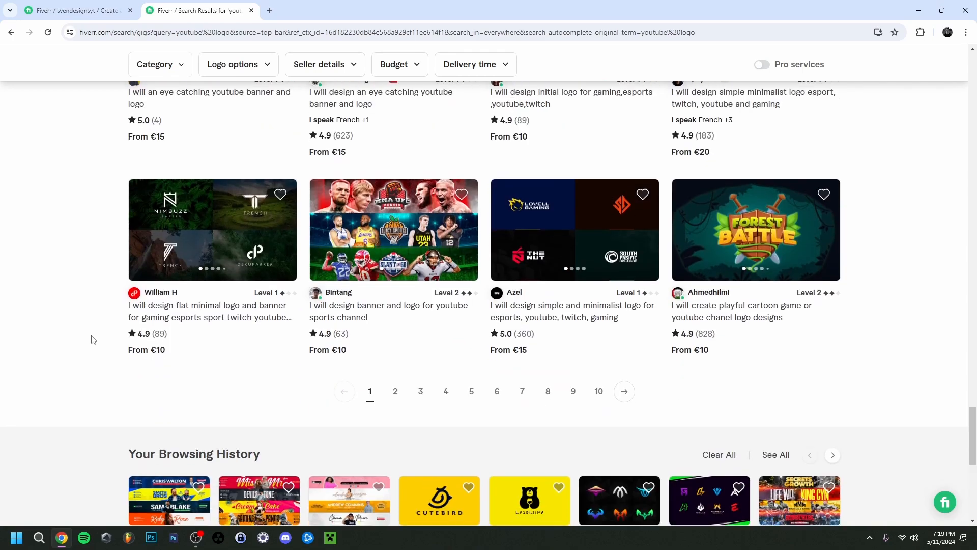
scroll(71, 392, up, 1)
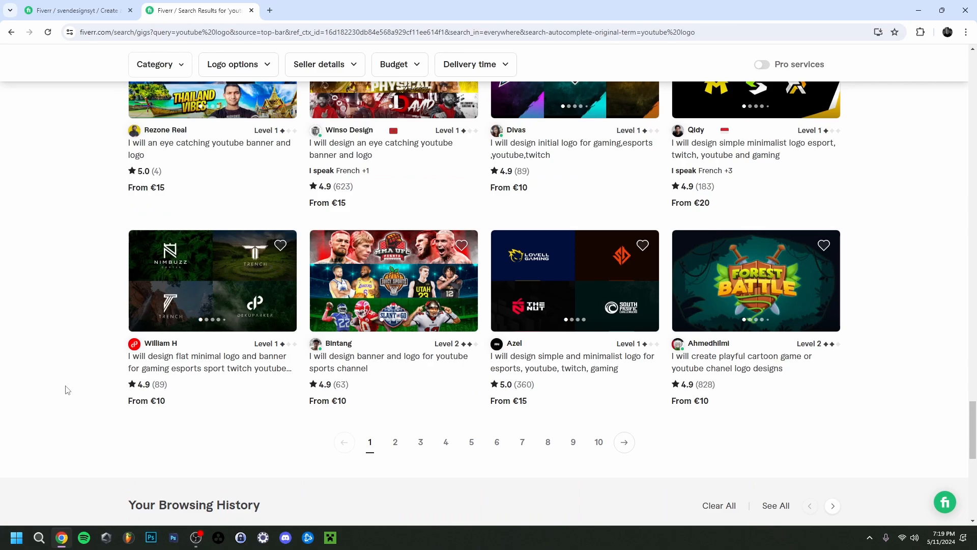
scroll(79, 368, up, 4)
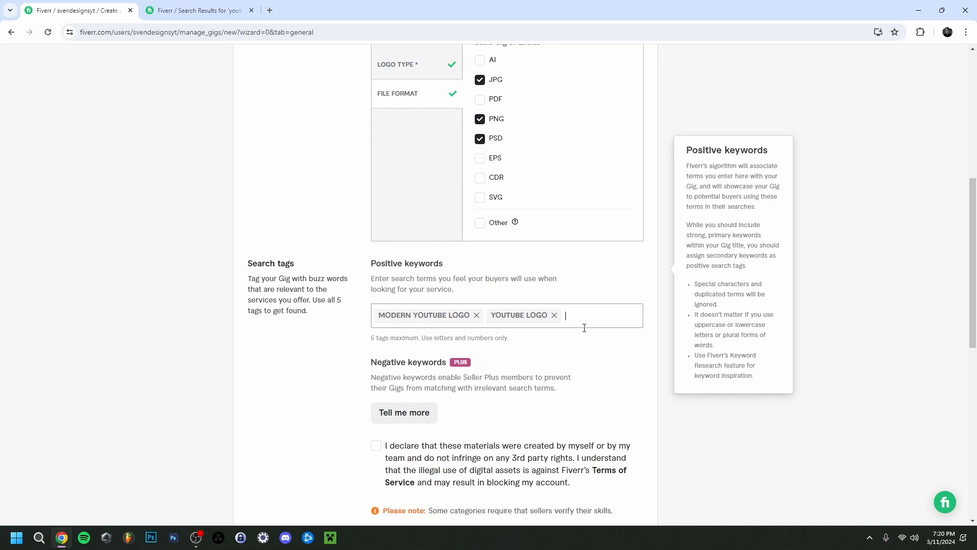
Add "profile picture", "minimalist logo" and "basic youtube logo" as positive keywords for the gig.
text(profile picturez)
key(BackSpace)
key(Return)
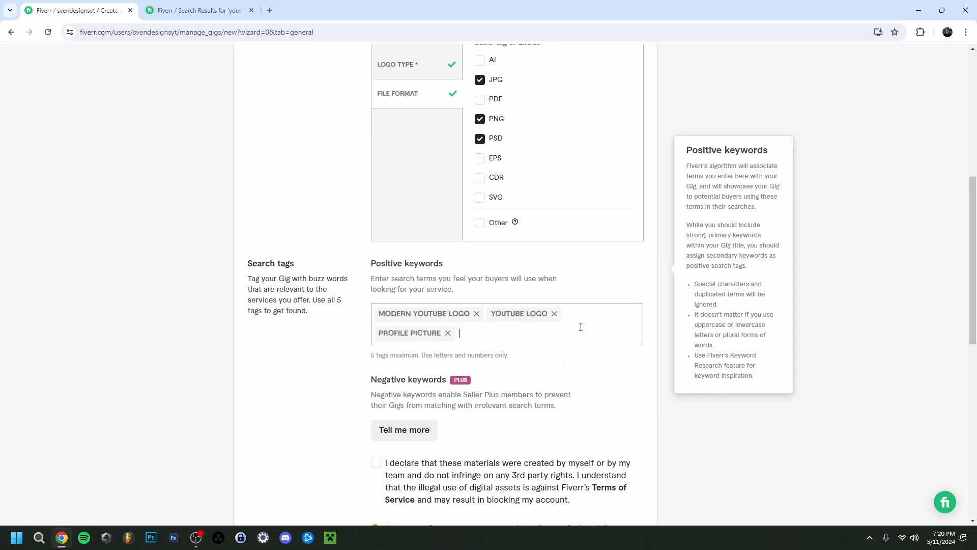
text(minimalist logo)
key(Return)
text(ba)
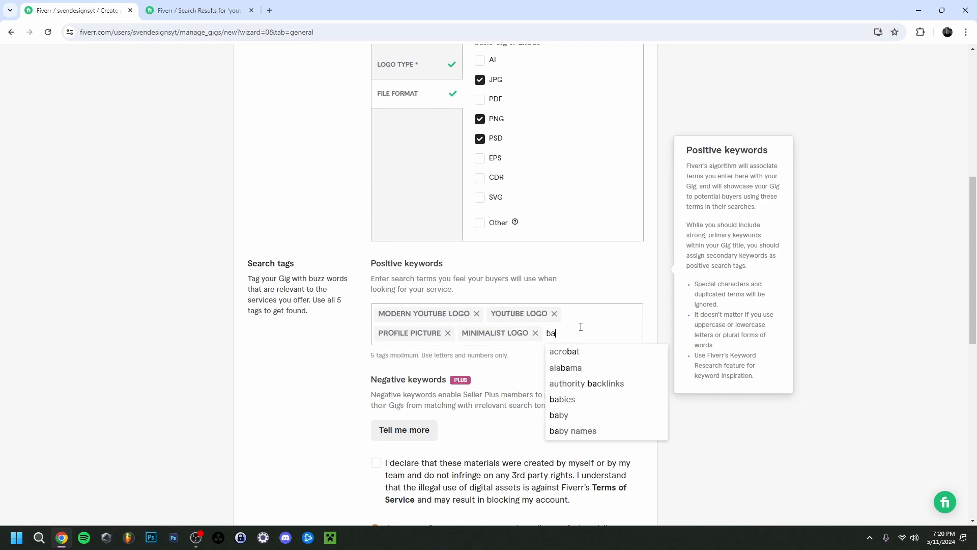
text(sic youtube logo)
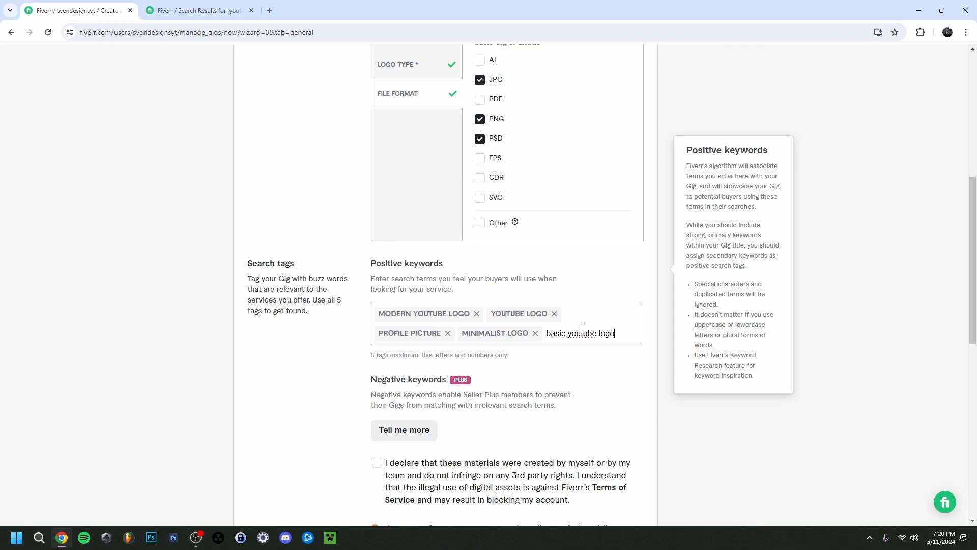
key(Return)
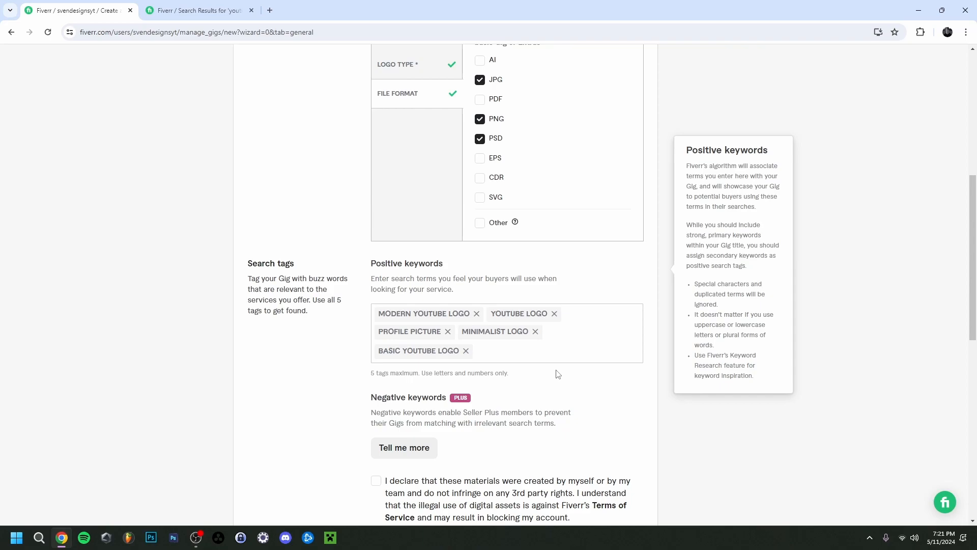
Accept the declaration that the materials are self-made and save the overview to continue to pricing.
scroll(558, 374, down, 2)
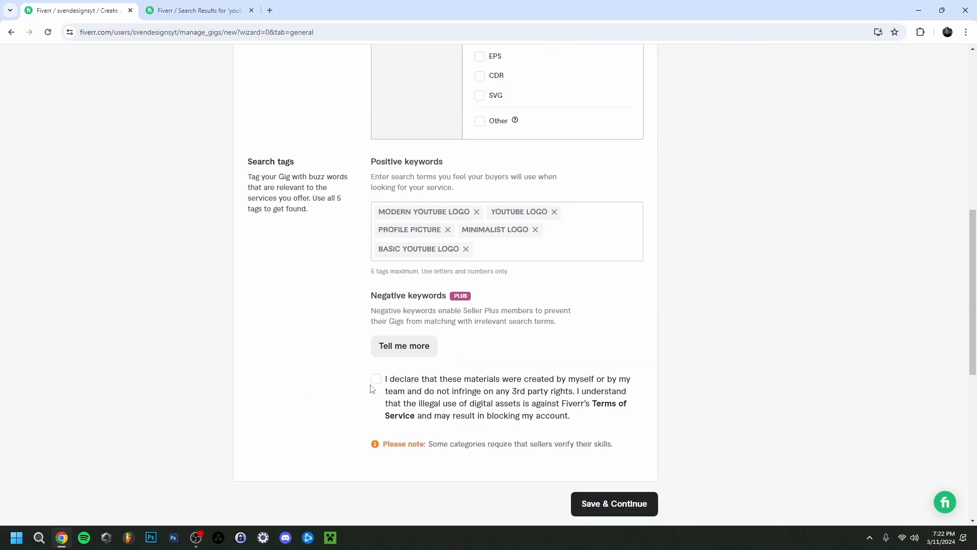
click(377, 379)
scroll(286, 421, down, 1)
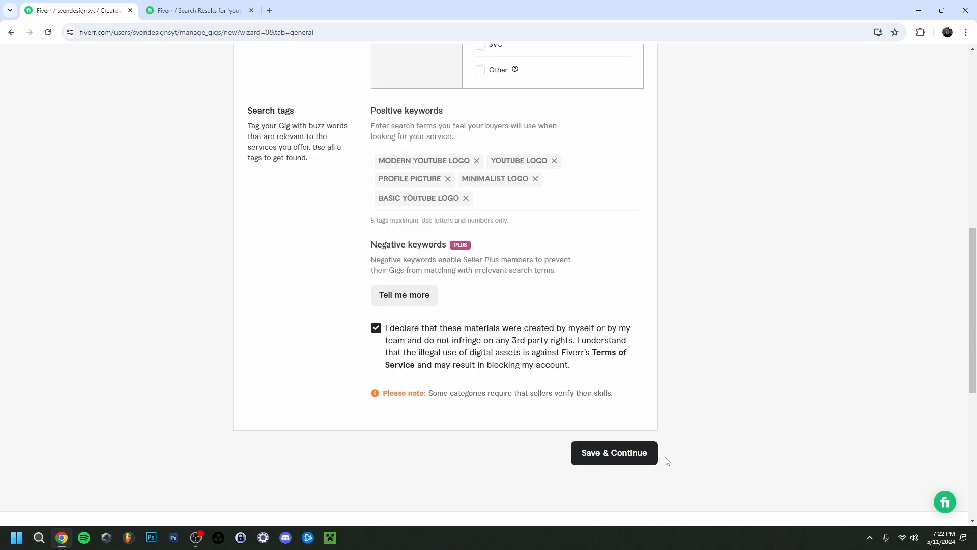
click(613, 458)
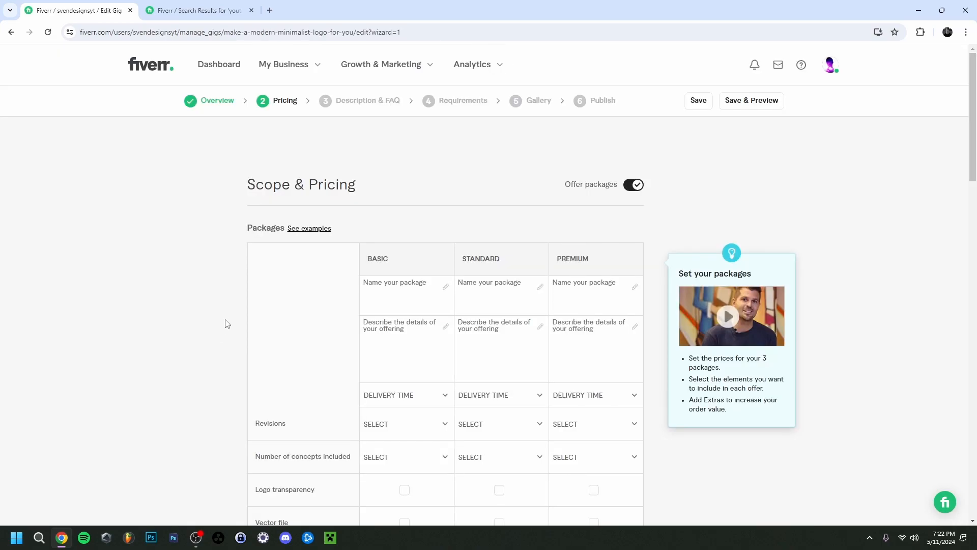
Turn off the option to offer multiple packages so that only the Basic package is configured.
scroll(232, 306, down, 1)
scroll(231, 306, down, 1)
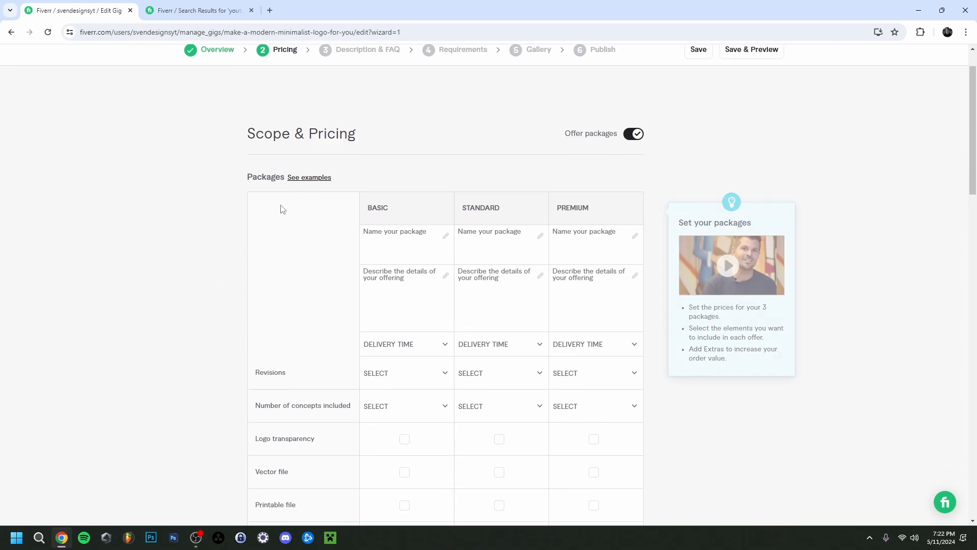
click(368, 230)
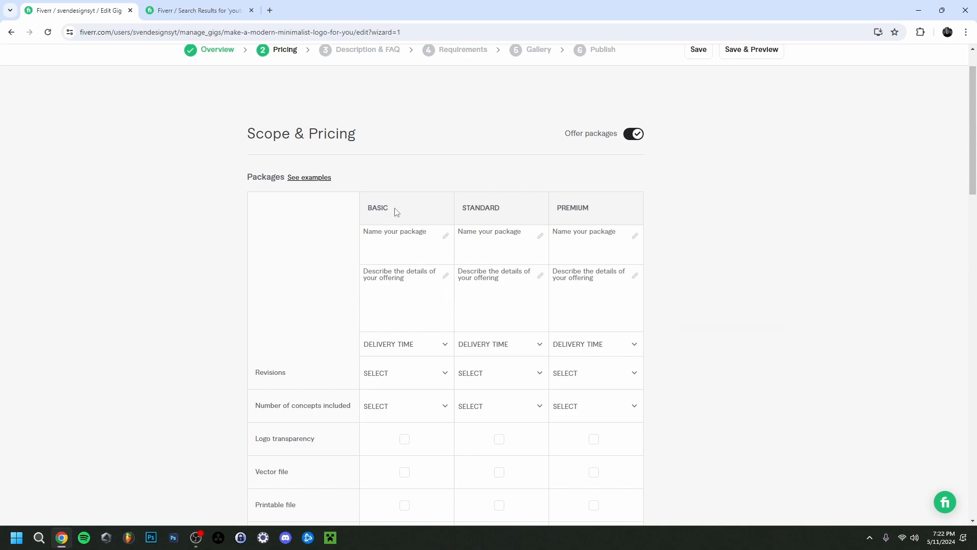
click(636, 136)
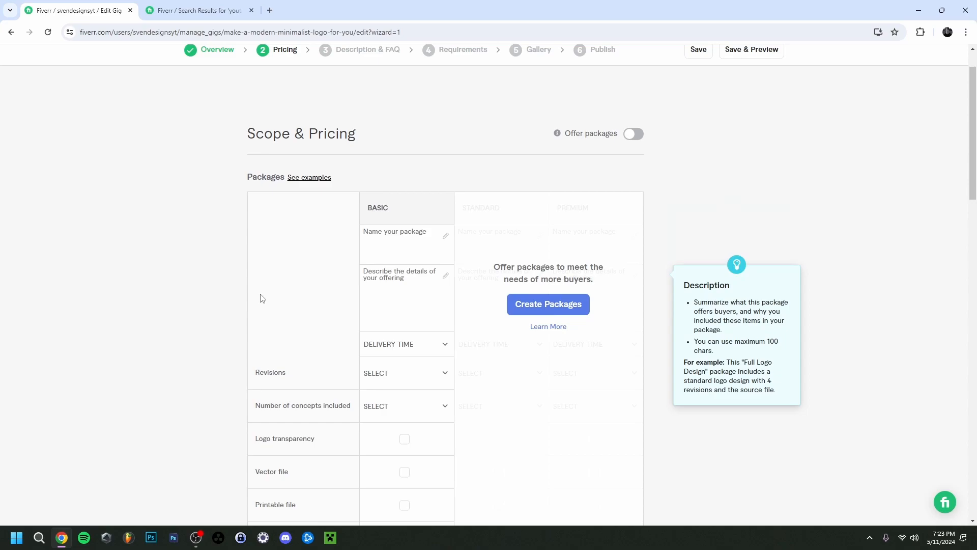
Name the Basic package "Modern Minimalist YouTube Logo" and describe it as "I will make a modern minimalist YouTube logo for your YouTube channel".
text(Modern Minimalist YouTube Logo)
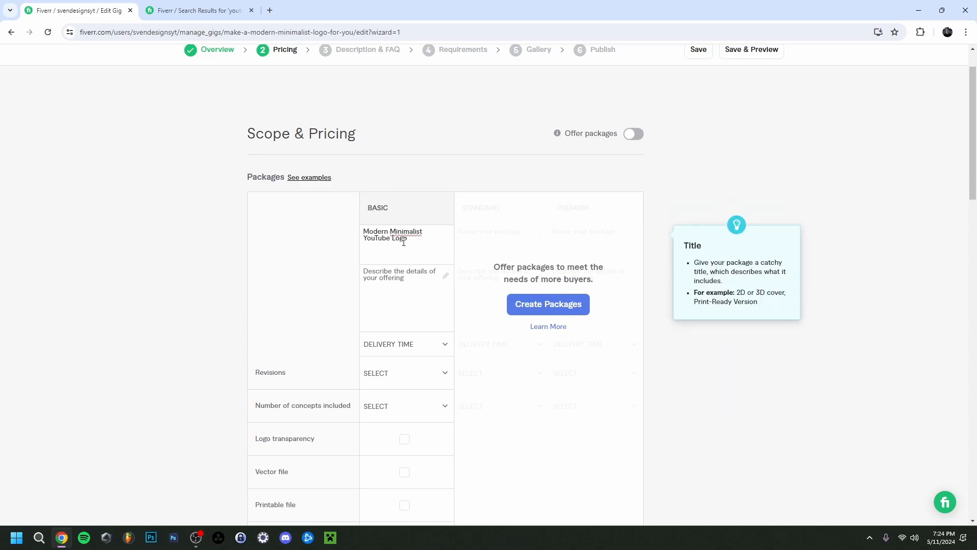
click(420, 289)
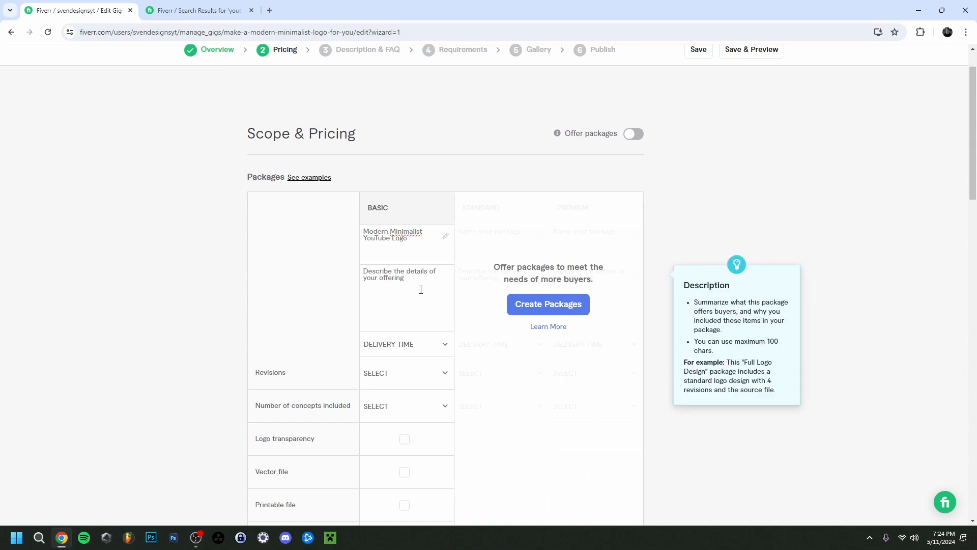
text(I)
key(BackSpace)
text(I)
text( will make a modern)
text( minimalist YouTube logo)
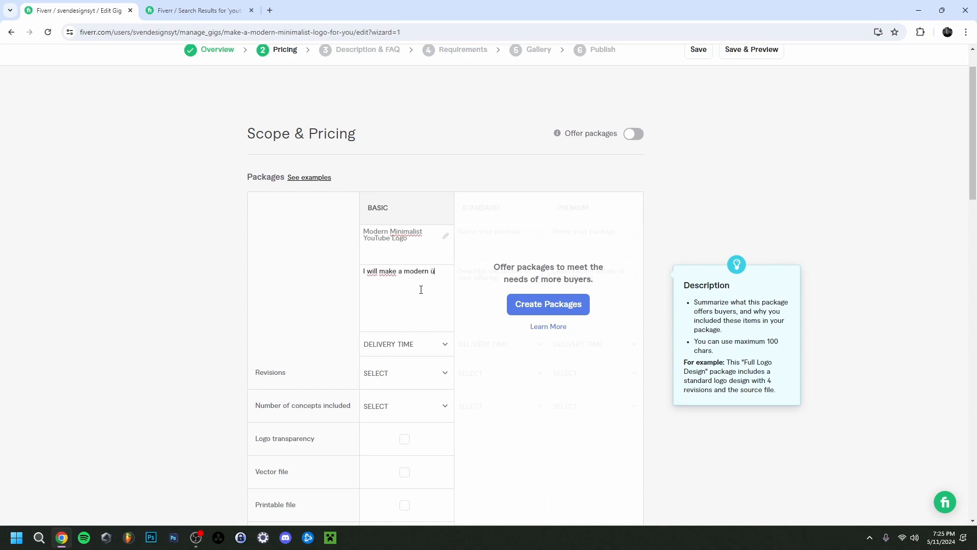
text( for your YouTube channel)
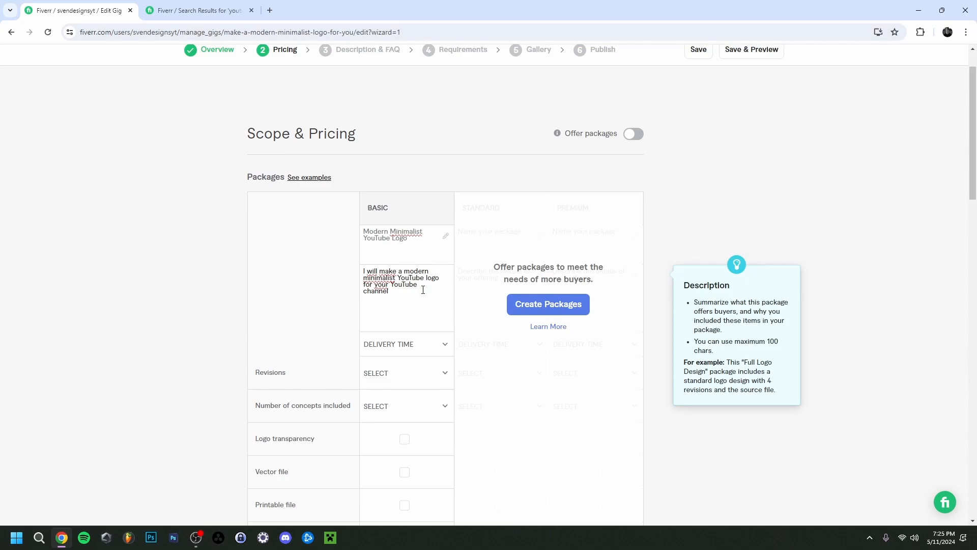
Set the Basic package's delivery time to 2 days.
scroll(412, 346, down, 1)
click(401, 300)
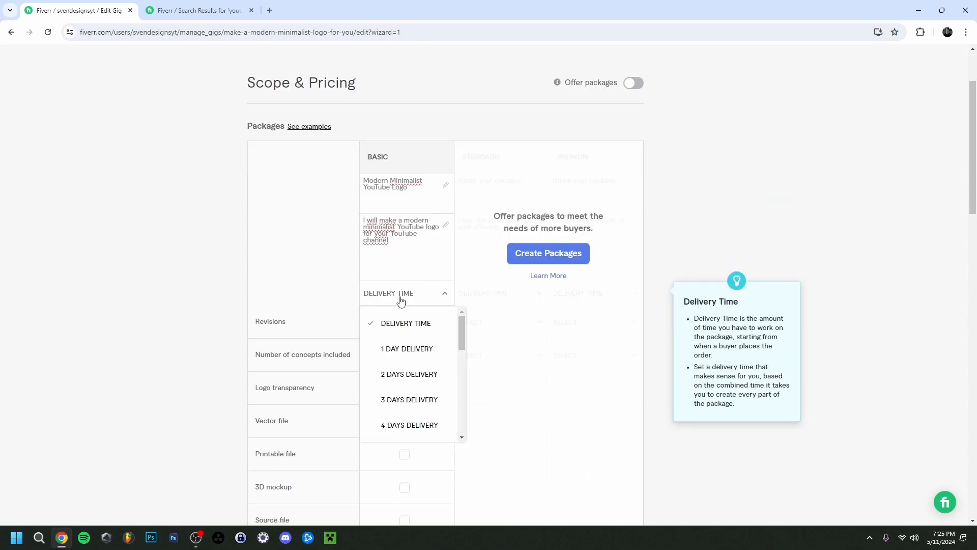
click(407, 374)
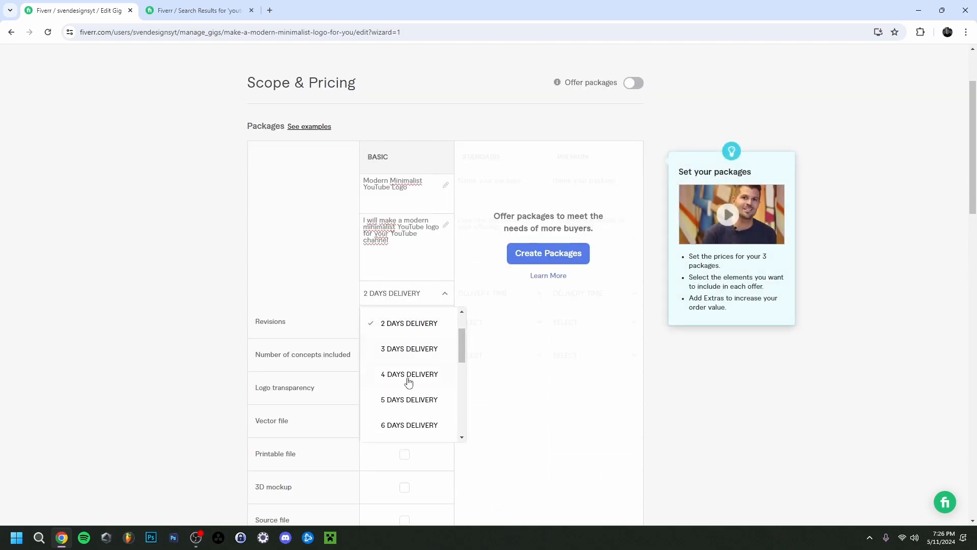
scroll(410, 379, down, 2)
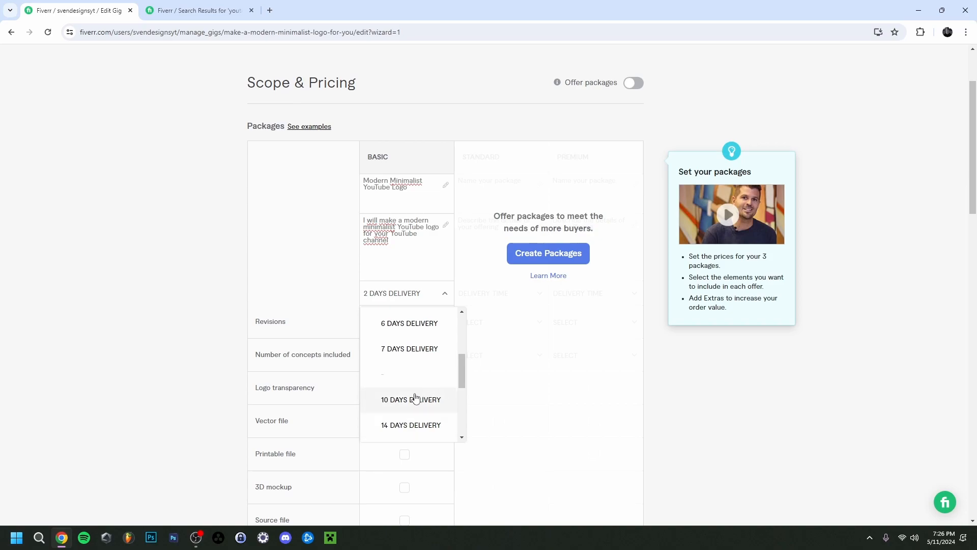
scroll(402, 382, up, 2)
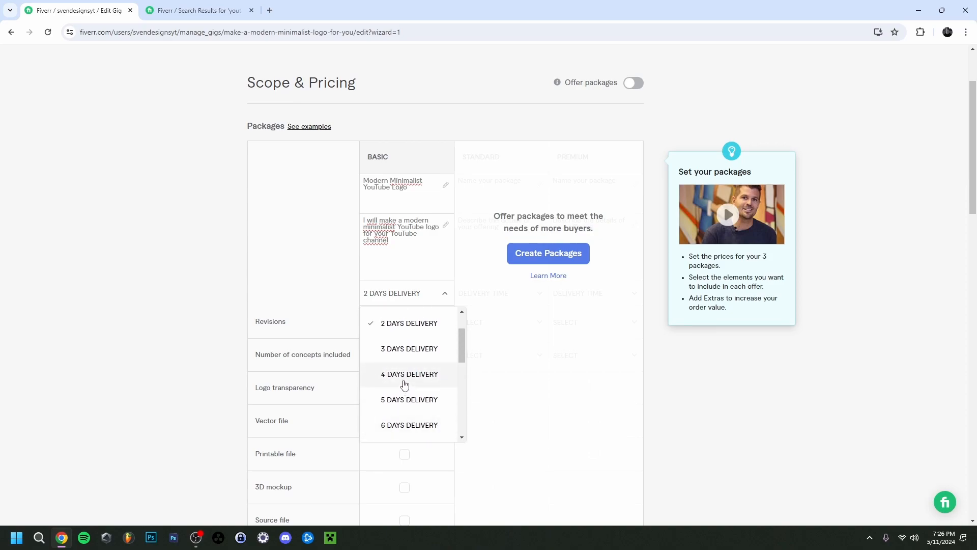
scroll(404, 382, up, 2)
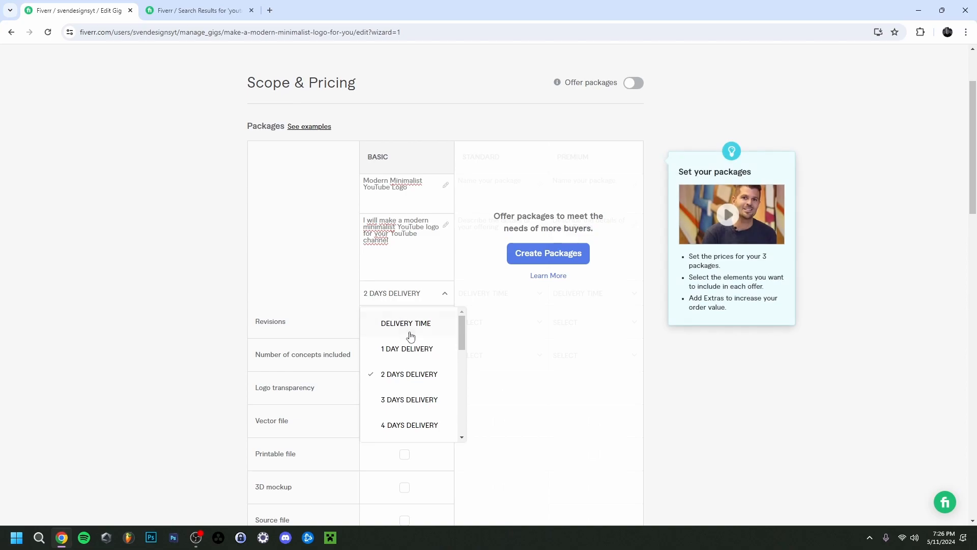
click(407, 378)
click(403, 299)
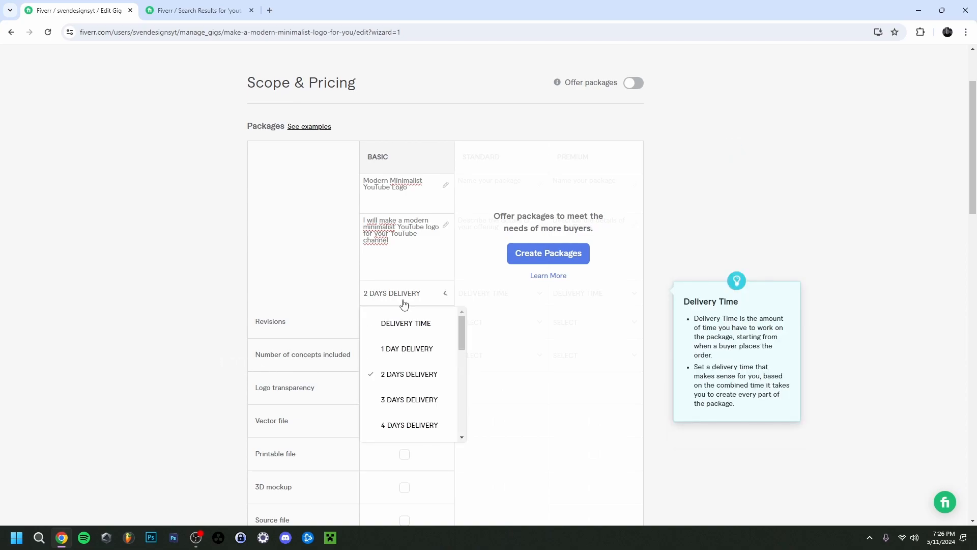
click(402, 376)
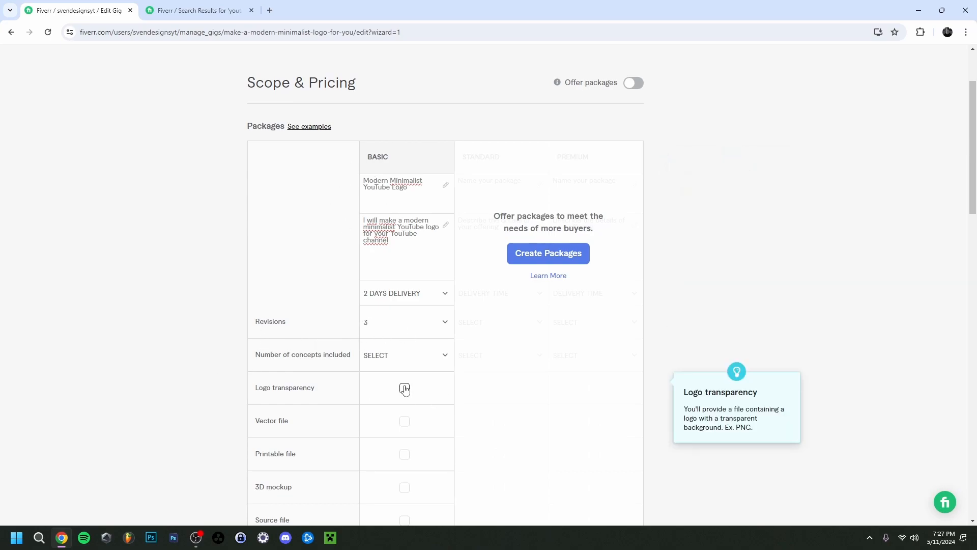
Include logo transparency in the Basic package and set its price to $5.
scroll(404, 387, down, 1)
click(405, 340)
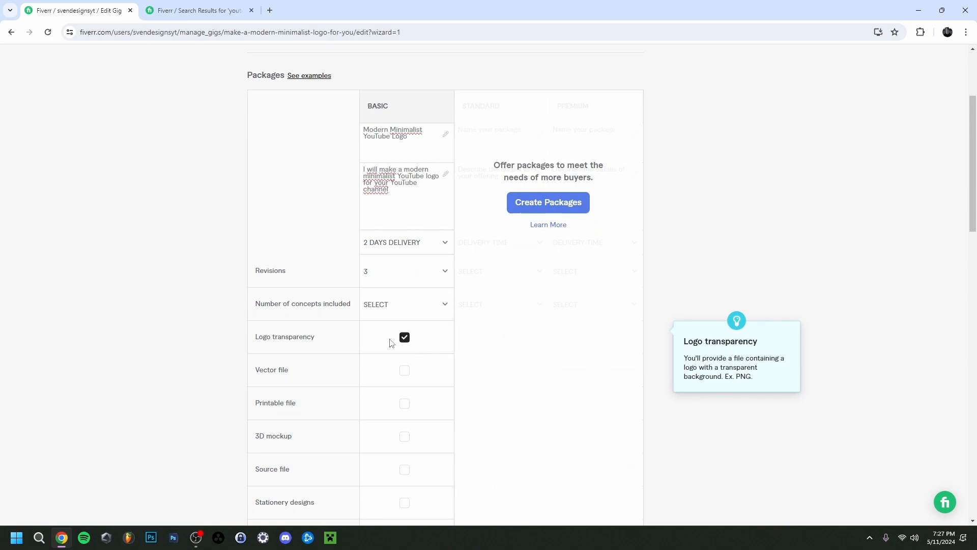
scroll(402, 356, down, 3)
click(444, 414)
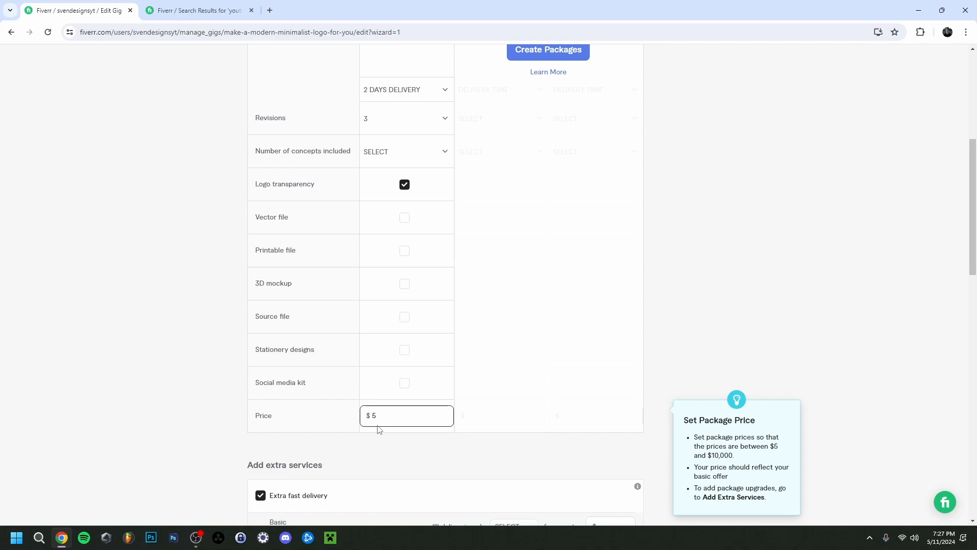
click(350, 422)
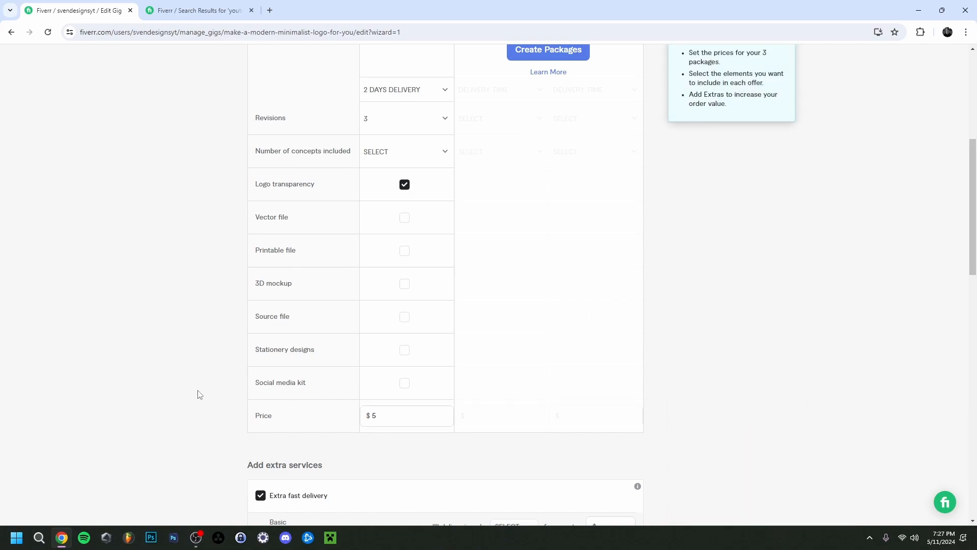
scroll(197, 395, up, 1)
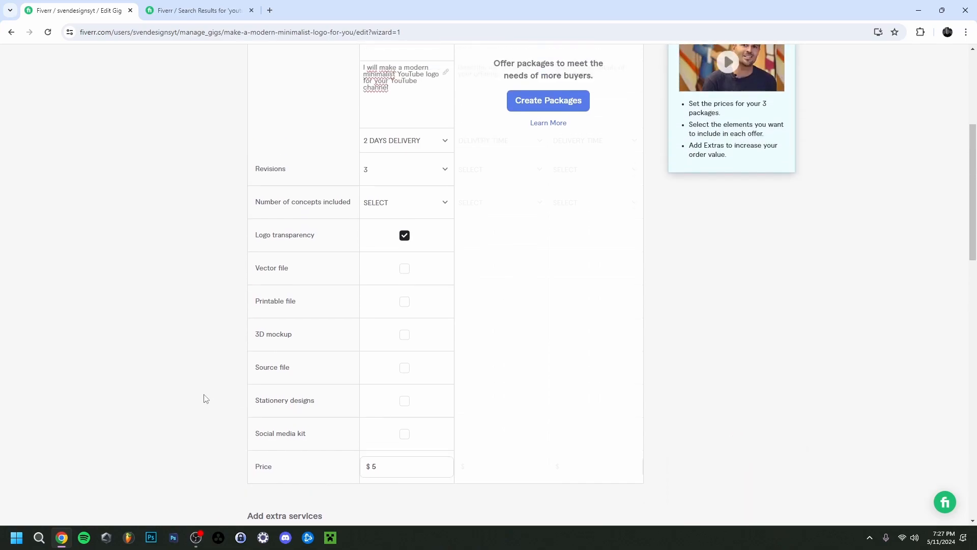
scroll(208, 393, down, 1)
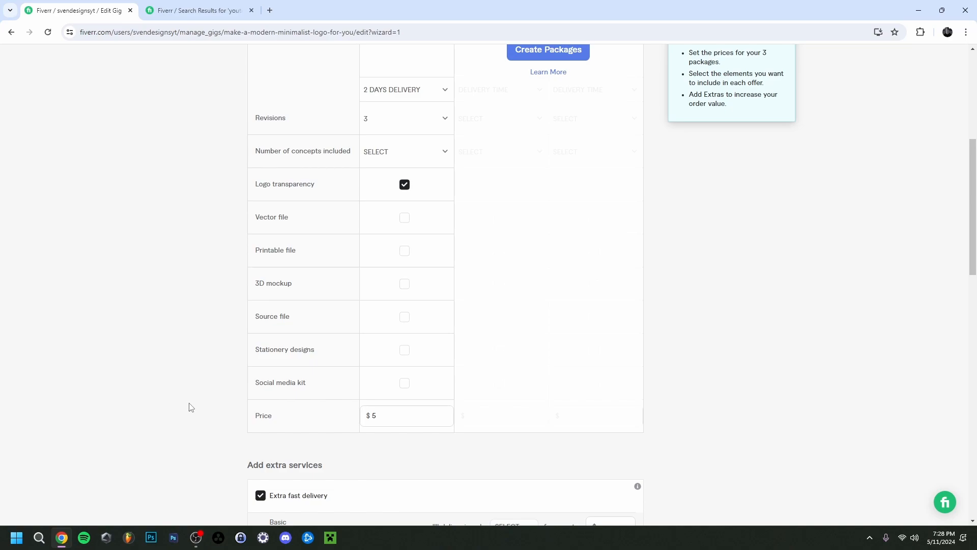
Remove the vector file, additional logo and additional revision offers from the gig's extra services.
scroll(163, 371, down, 6)
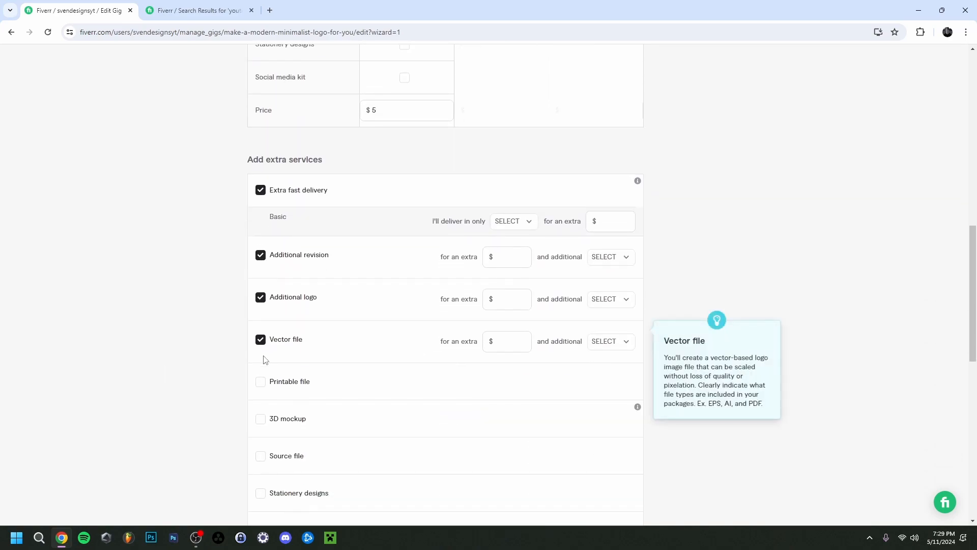
click(260, 339)
click(261, 297)
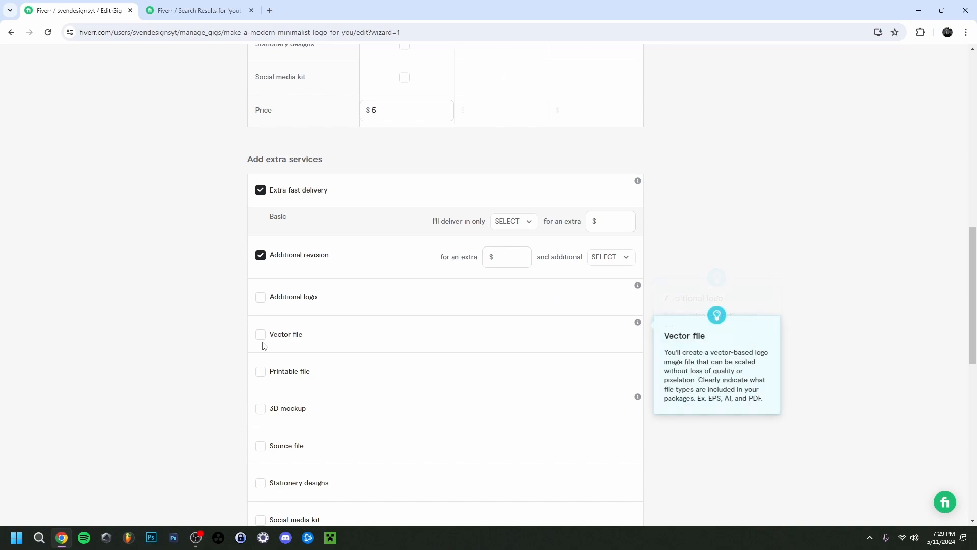
click(261, 255)
scroll(187, 311, down, 3)
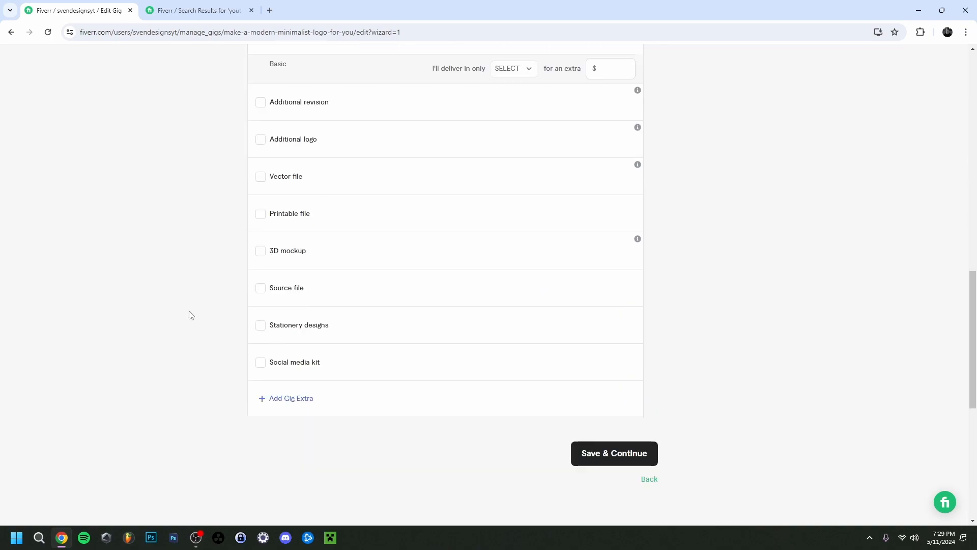
Set the extra fast delivery option for the Basic package to 1 day for an extra $5.
scroll(206, 356, up, 3)
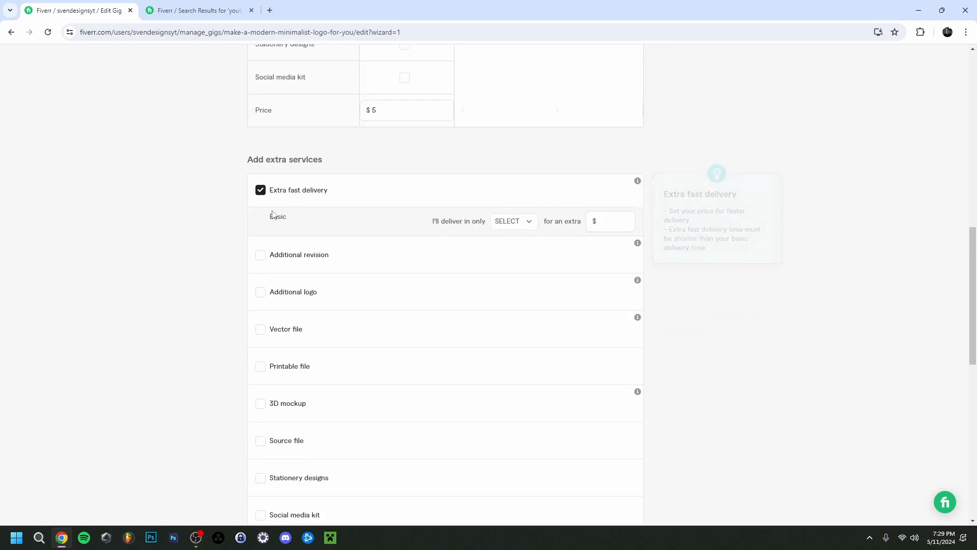
click(524, 222)
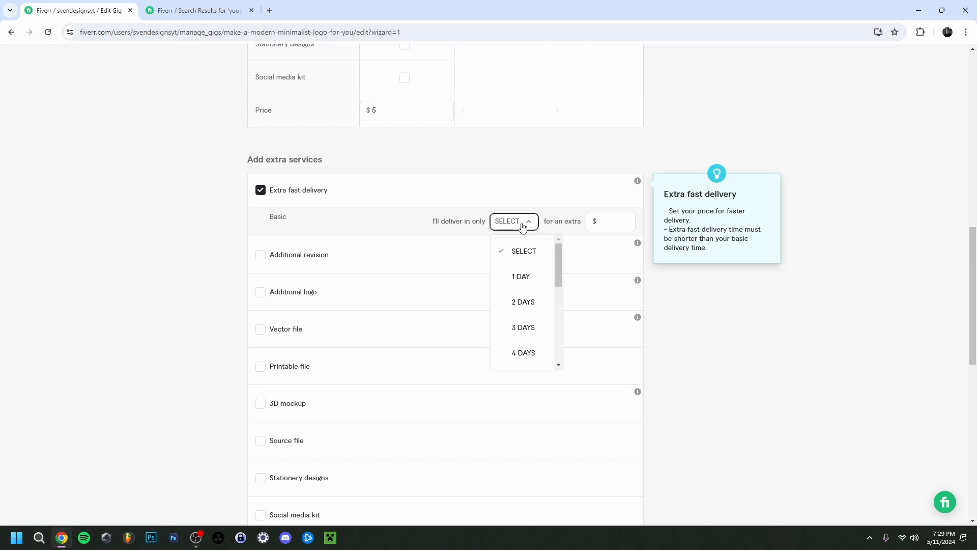
click(529, 277)
click(506, 220)
click(521, 277)
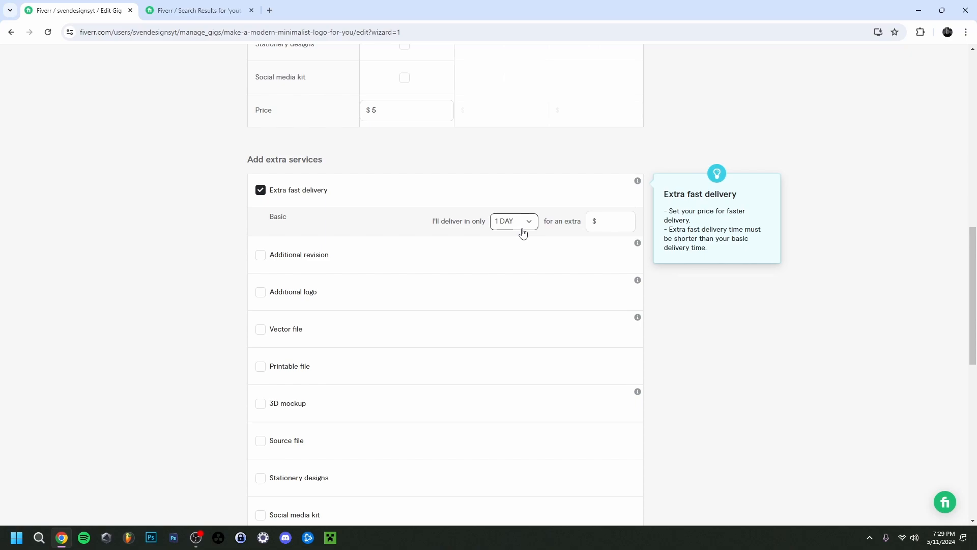
click(608, 221)
text(5)
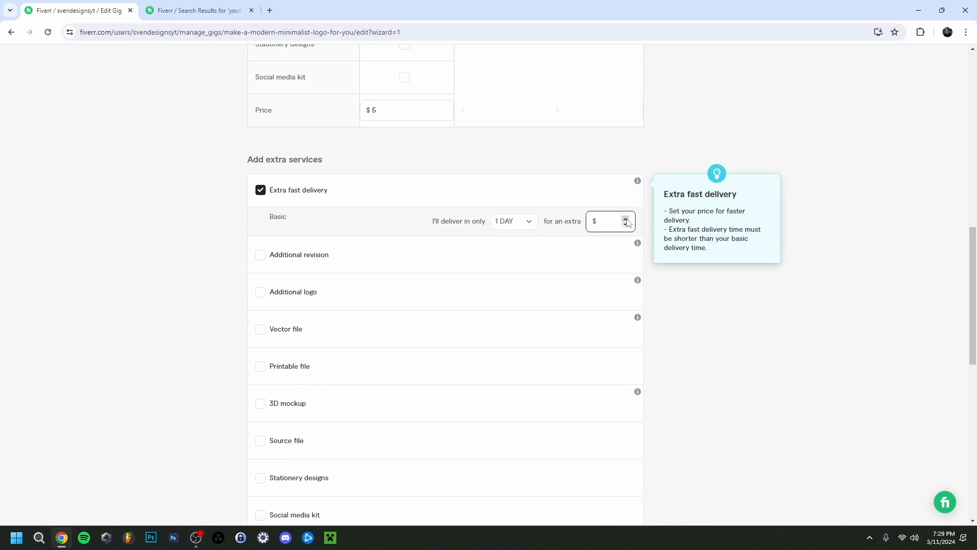
click(181, 253)
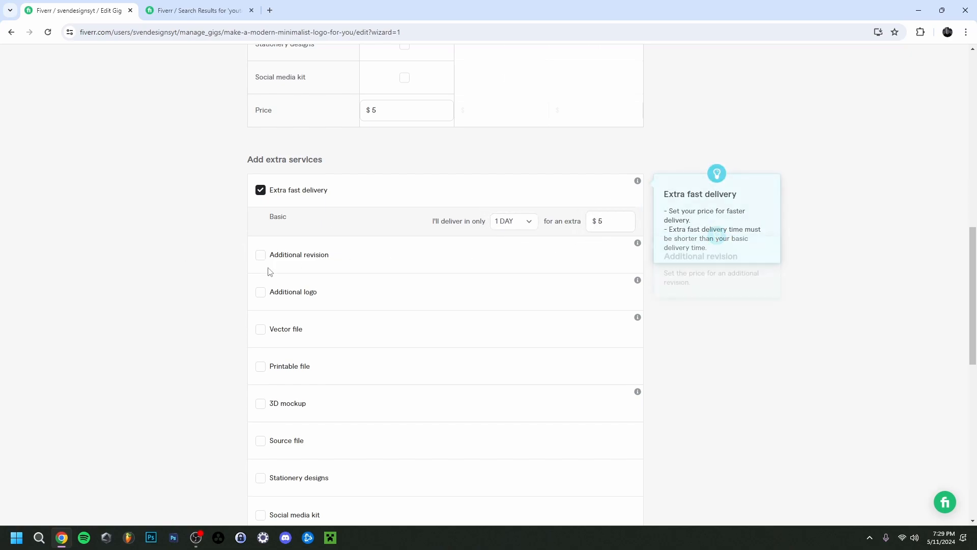
Offer the source file as an extra service for $5, then save the pricing section and continue.
scroll(193, 293, down, 2)
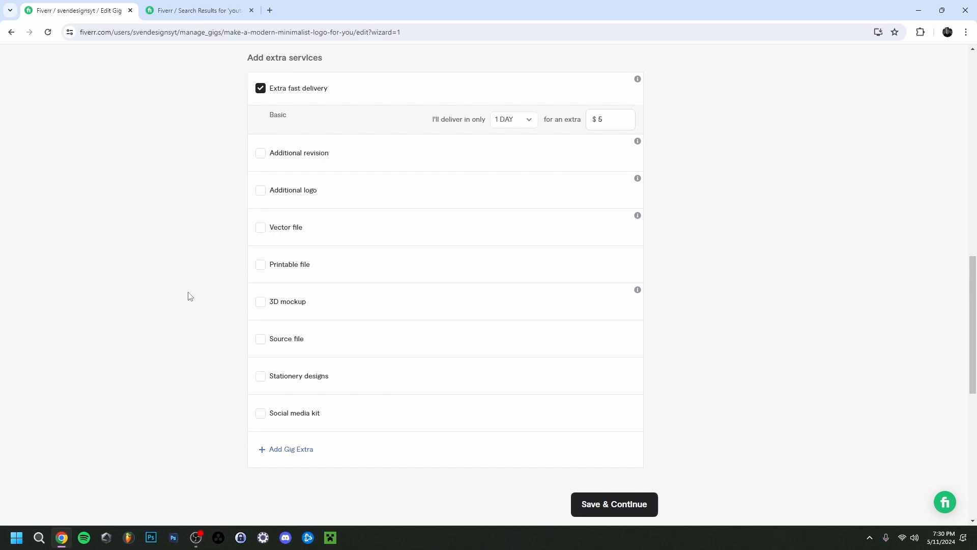
click(260, 339)
click(625, 341)
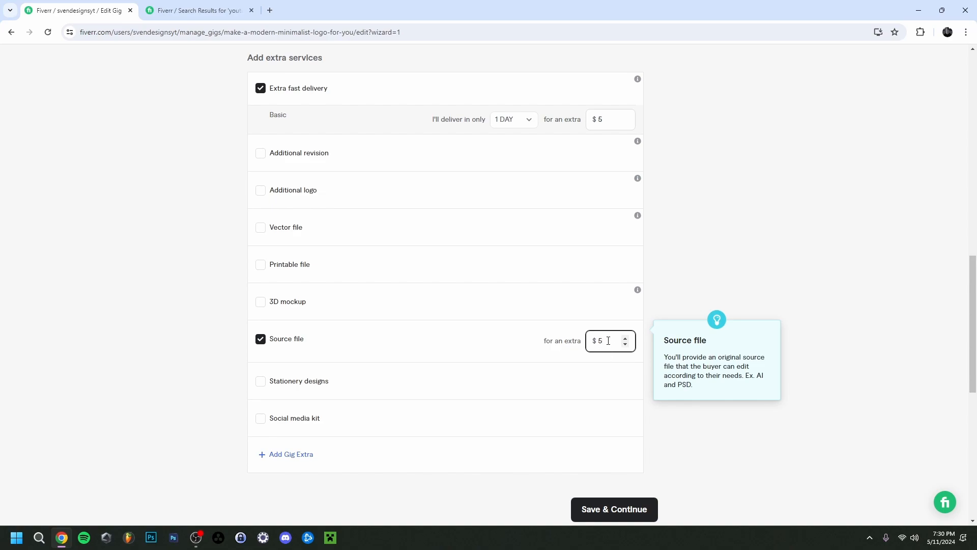
click(193, 356)
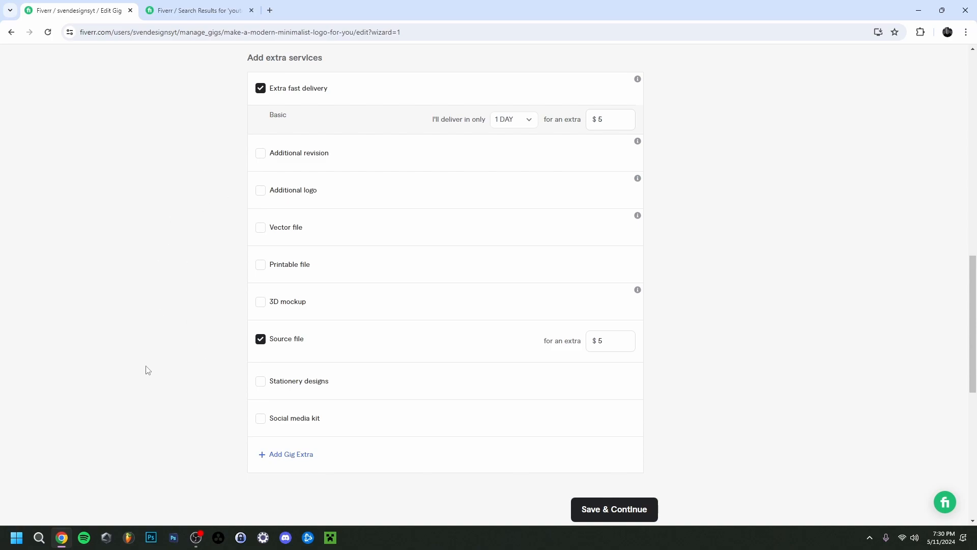
scroll(606, 483, down, 1)
click(607, 466)
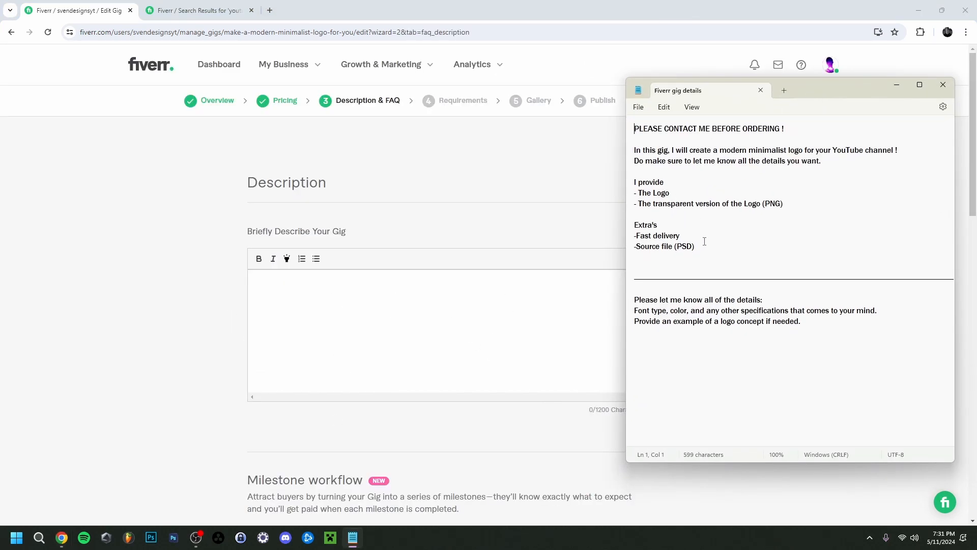
Copy the text from "PLEASE CONTACT ME BEFORE ORDERING !" through "-Source file (PSD)" in the Notepad file "Fiverr gig details" into the gig description.
drag(697, 246, 638, 128)
key(ctrl+c)
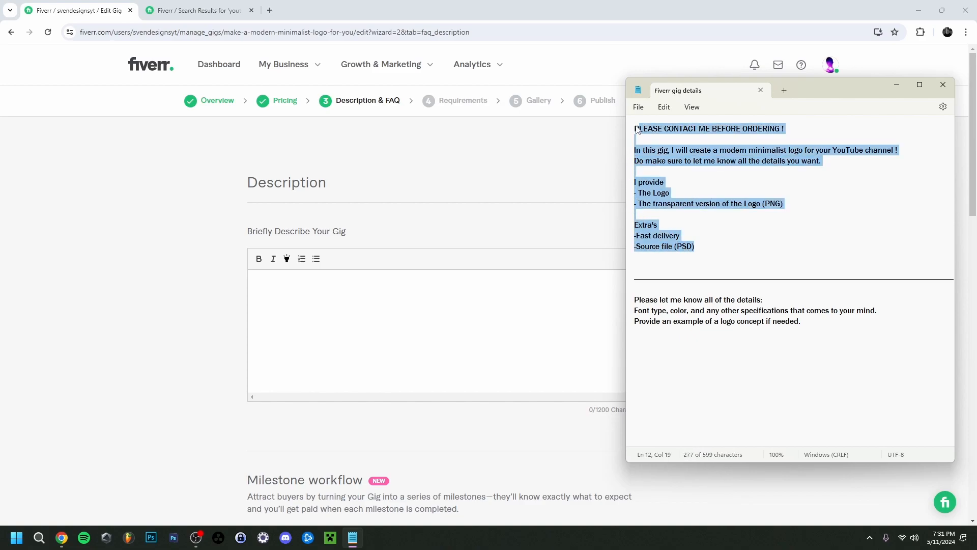
click(358, 326)
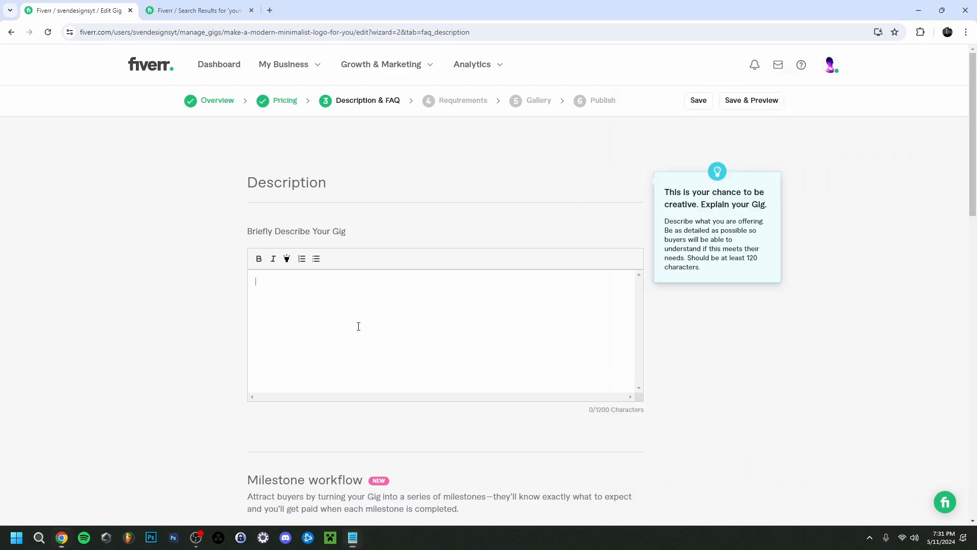
key(ctrl+v)
scroll(368, 356, up, 1)
scroll(368, 356, down, 1)
key(BackSpace)
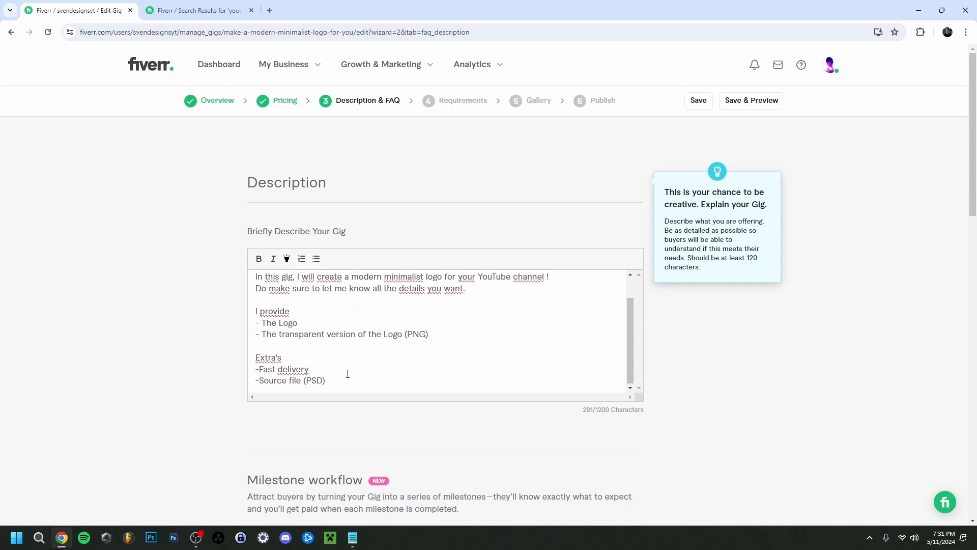
Highlight the line "PLEASE CONTACT ME BEFORE ORDERING !" in the gig description.
scroll(348, 373, up, 1)
drag(430, 283, 259, 281)
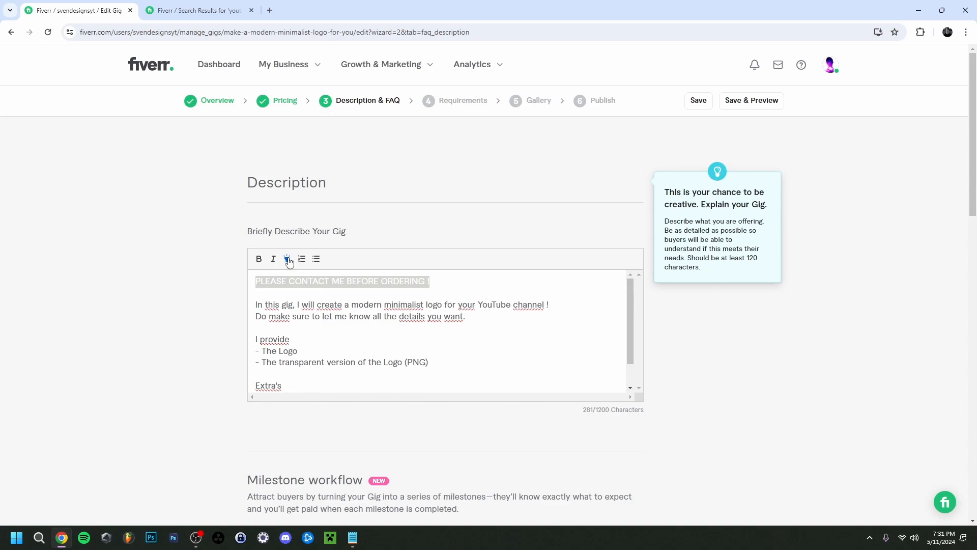
click(447, 284)
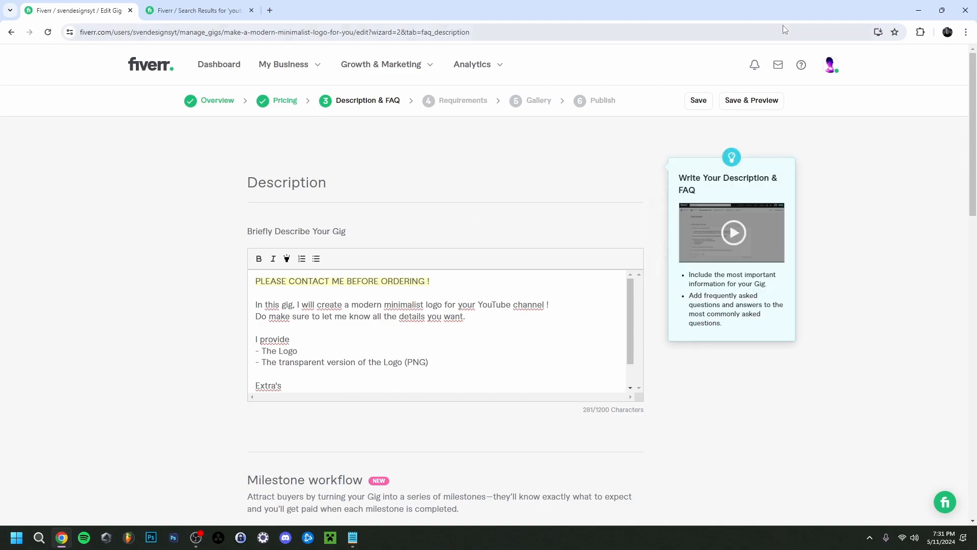
click(312, 293)
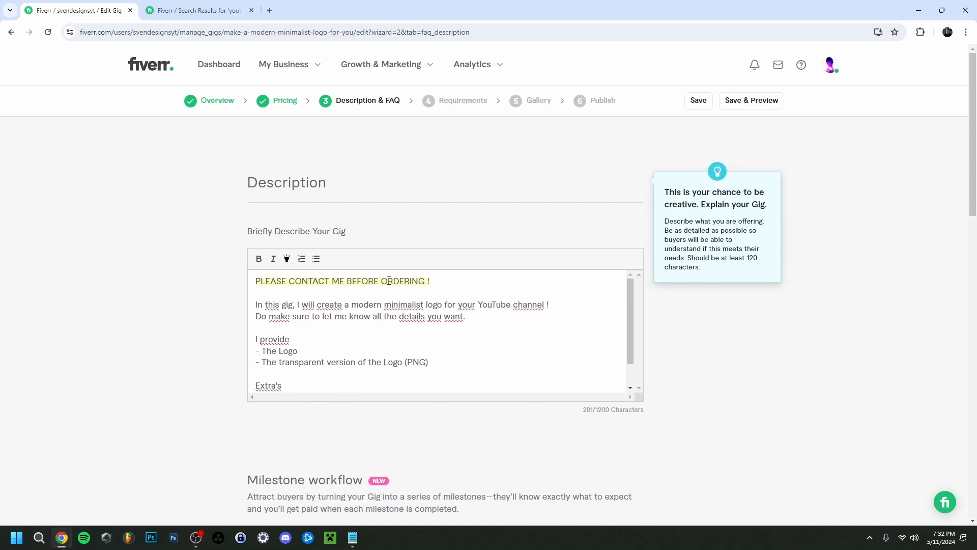
Make the "I provide" and "Extra's" headings in the gig description bold.
scroll(386, 375, down, 1)
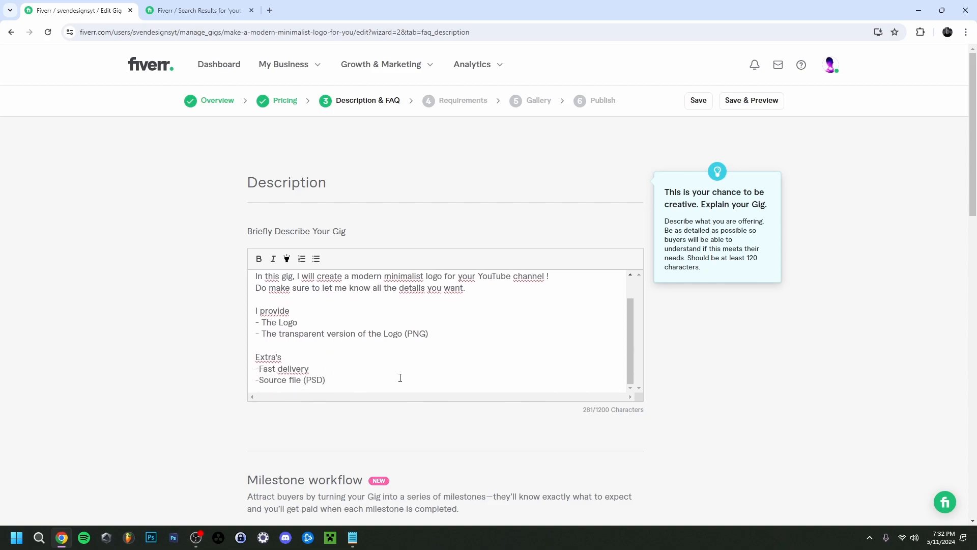
scroll(361, 380, up, 1)
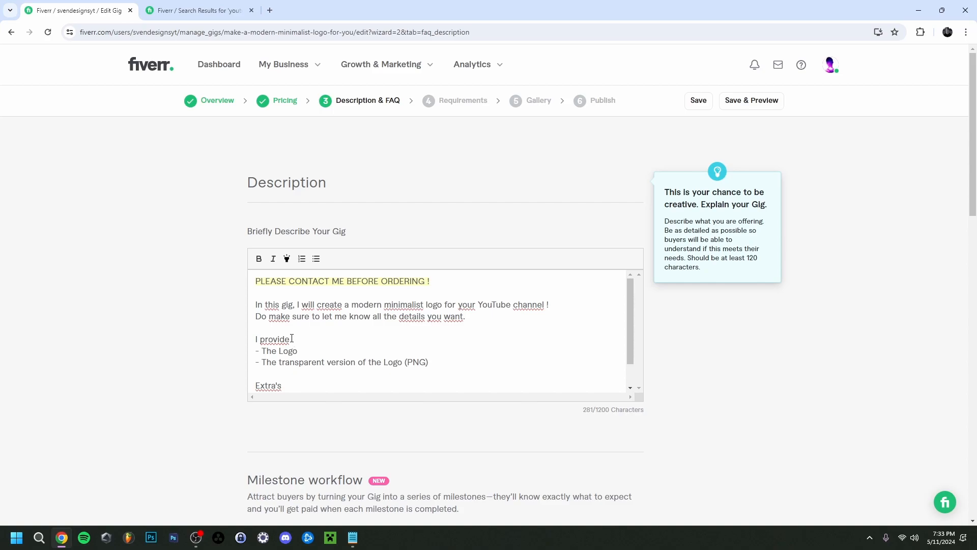
drag(292, 339, 254, 339)
click(258, 258)
click(299, 336)
scroll(412, 342, down, 1)
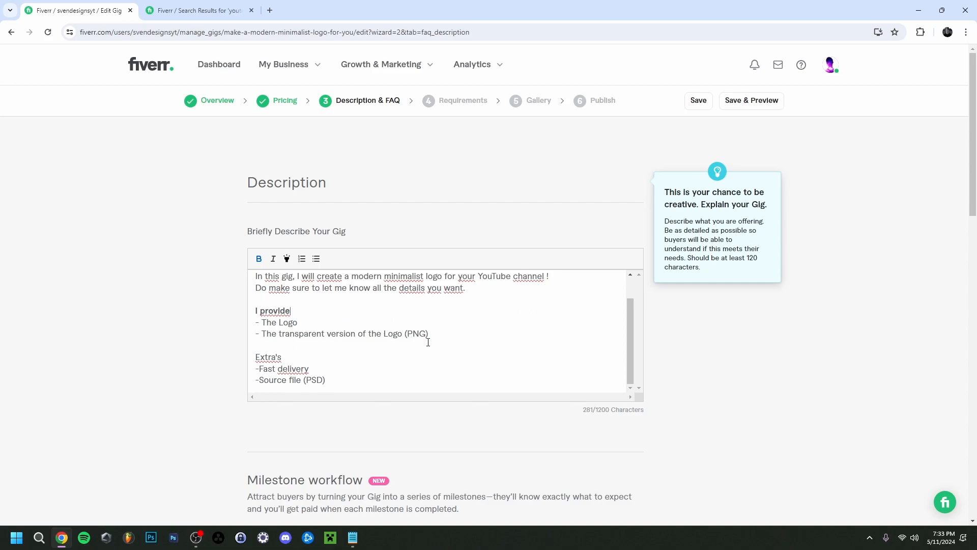
drag(283, 358, 256, 358)
click(258, 259)
click(283, 357)
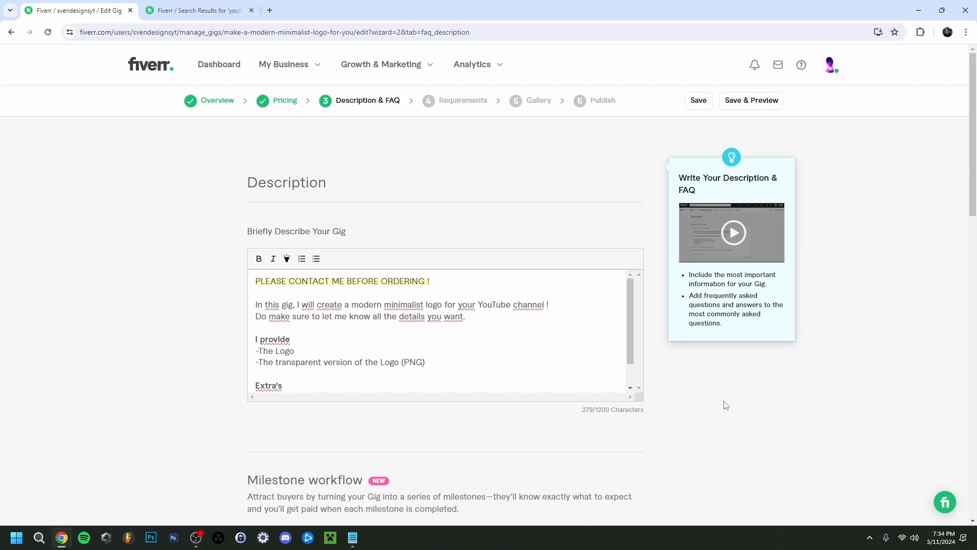
Save the gig description without adding any FAQ and continue to the buyer requirements.
scroll(508, 338, down, 2)
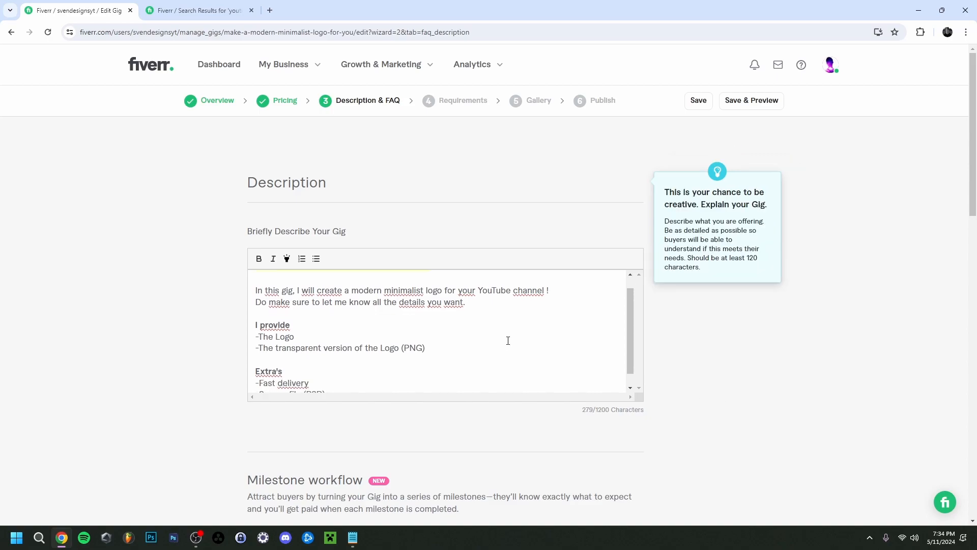
scroll(659, 384, down, 1)
scroll(659, 385, down, 9)
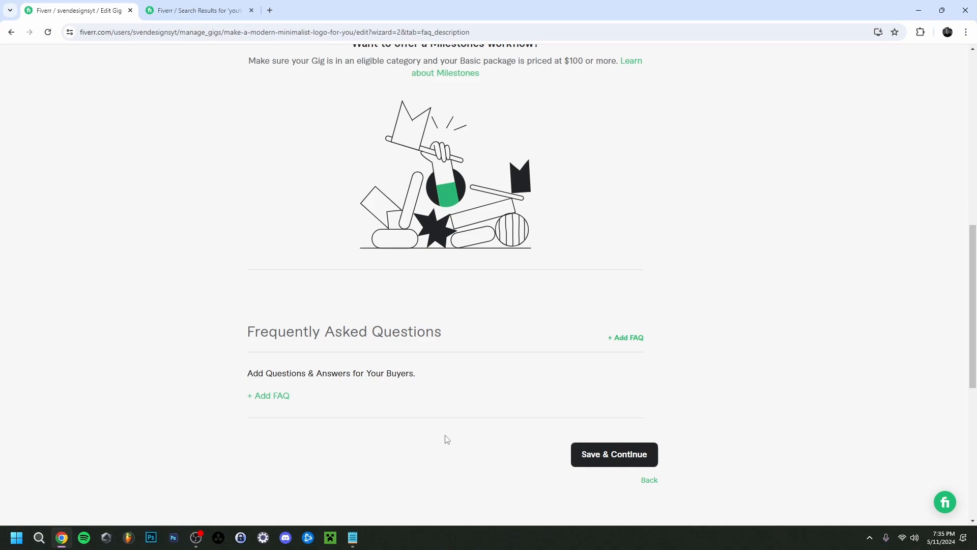
mouse_move(267, 400)
click(608, 455)
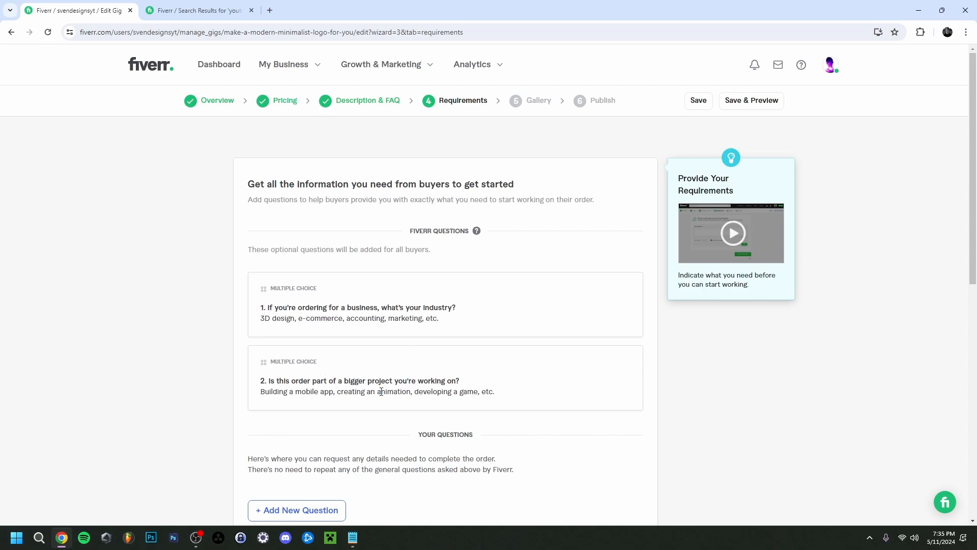
Start a new buyer question and fill it with the "Please let me know all of the details:" paragraph copied from the Notepad file.
scroll(215, 385, down, 2)
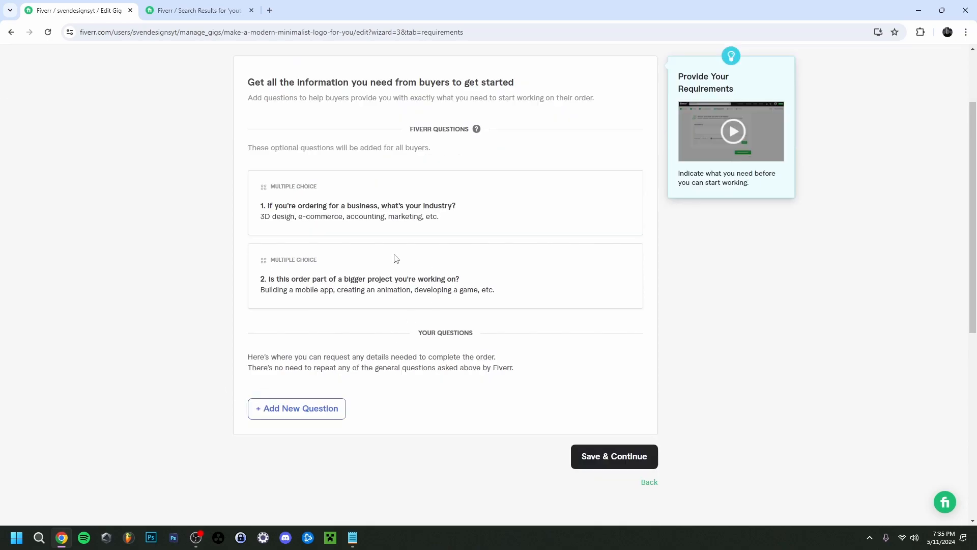
scroll(485, 376, down, 1)
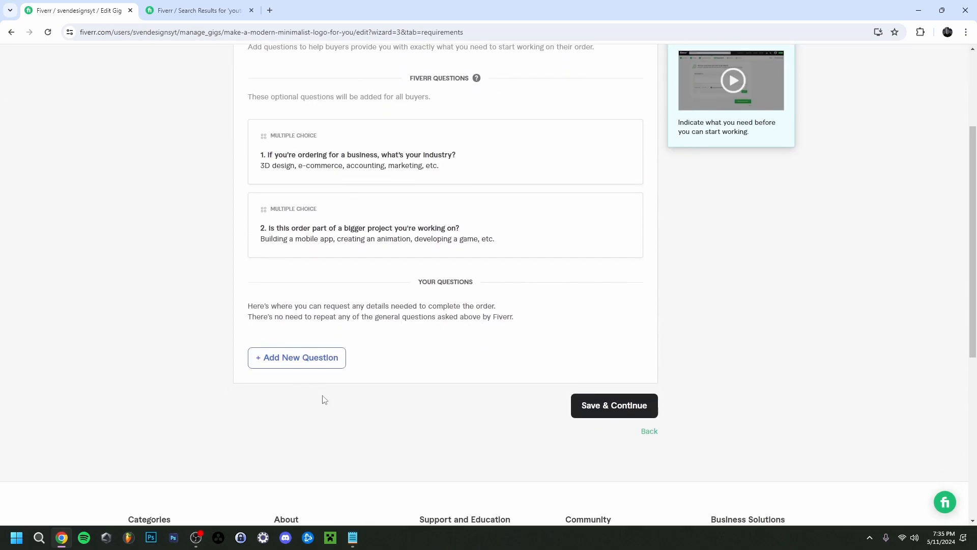
click(294, 361)
key(alt+Tab)
drag(804, 321, 634, 300)
key(ctrl+c)
key(alt+Tab)
key(ctrl+v)
scroll(523, 379, up, 1)
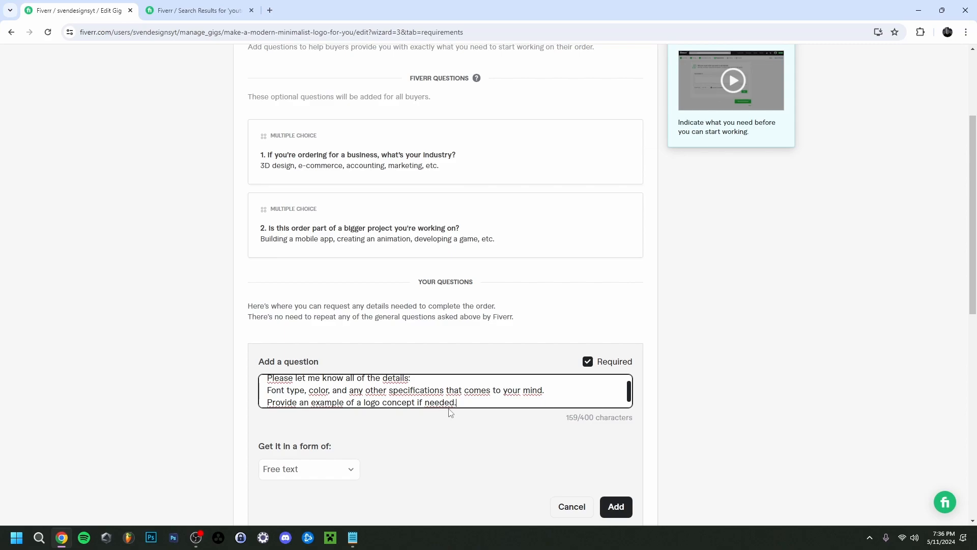
Add the question as required with a free text answer, then save the requirements and continue to the gallery.
scroll(452, 415, down, 1)
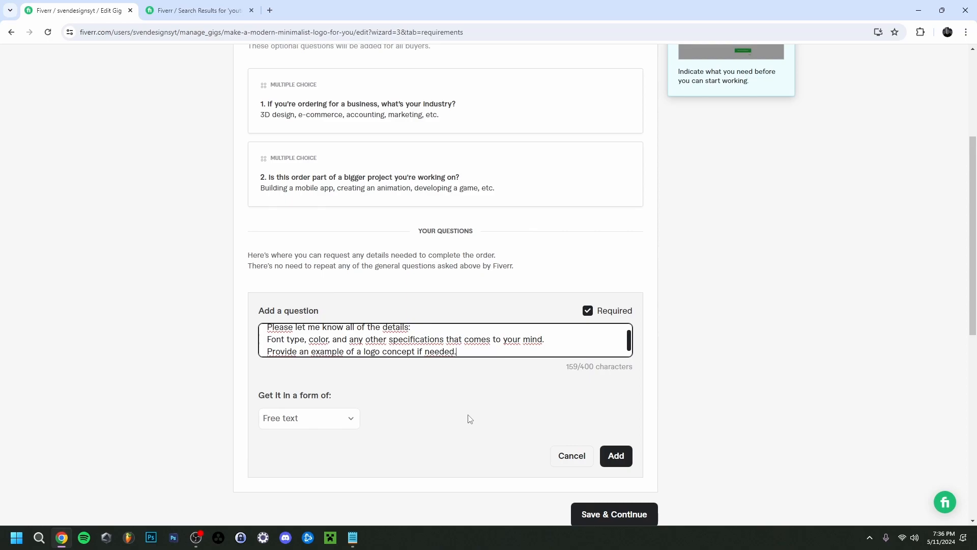
click(333, 420)
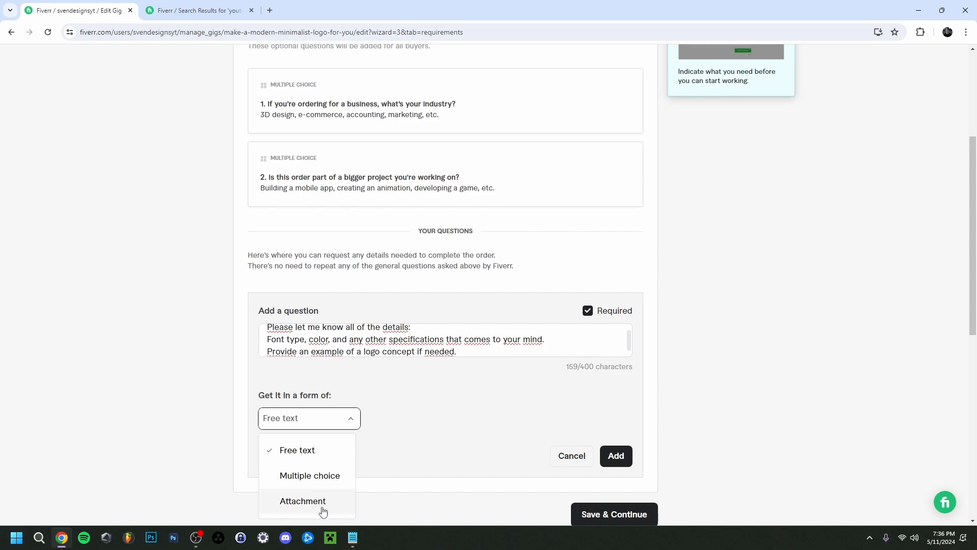
click(359, 425)
click(424, 327)
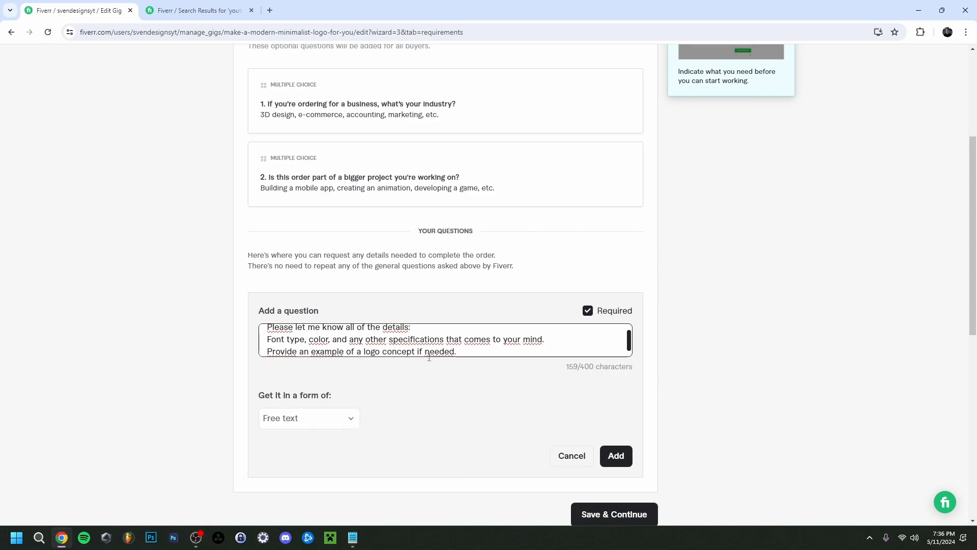
click(618, 456)
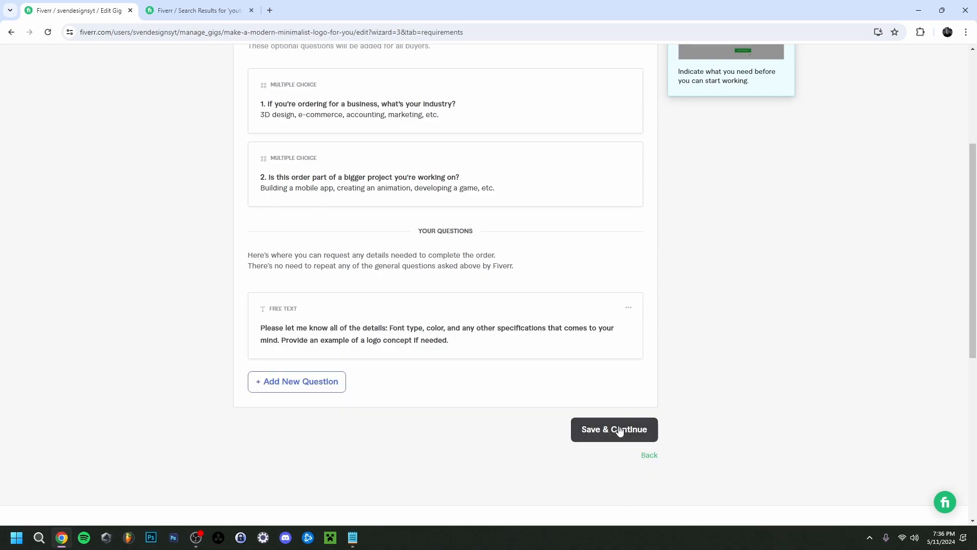
click(618, 430)
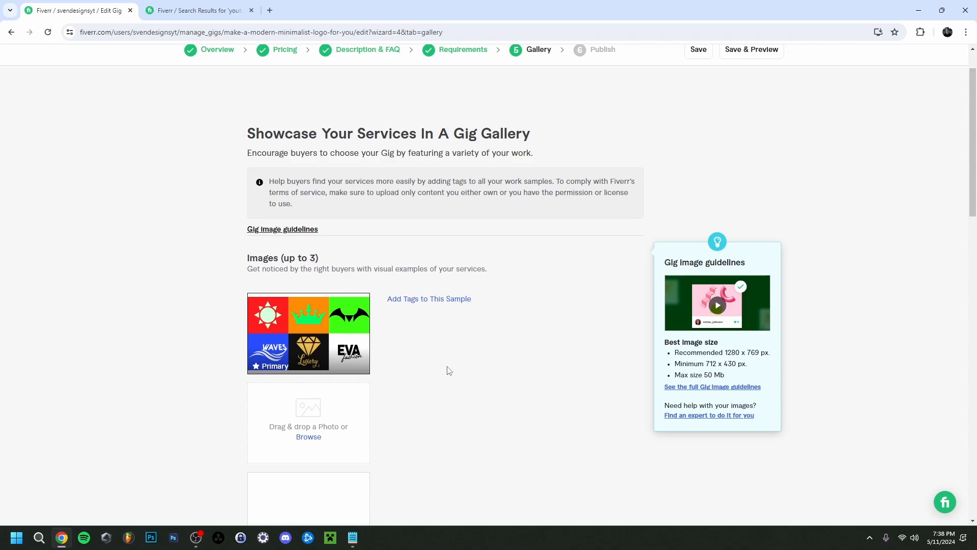
Look through the gallery's image, video and document upload sections and their requirements.
scroll(450, 371, down, 1)
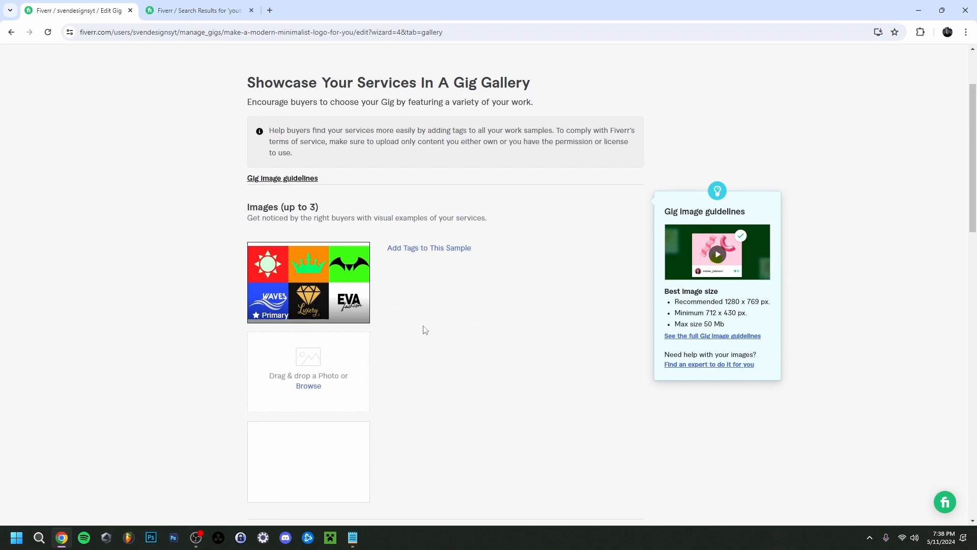
scroll(454, 327, down, 1)
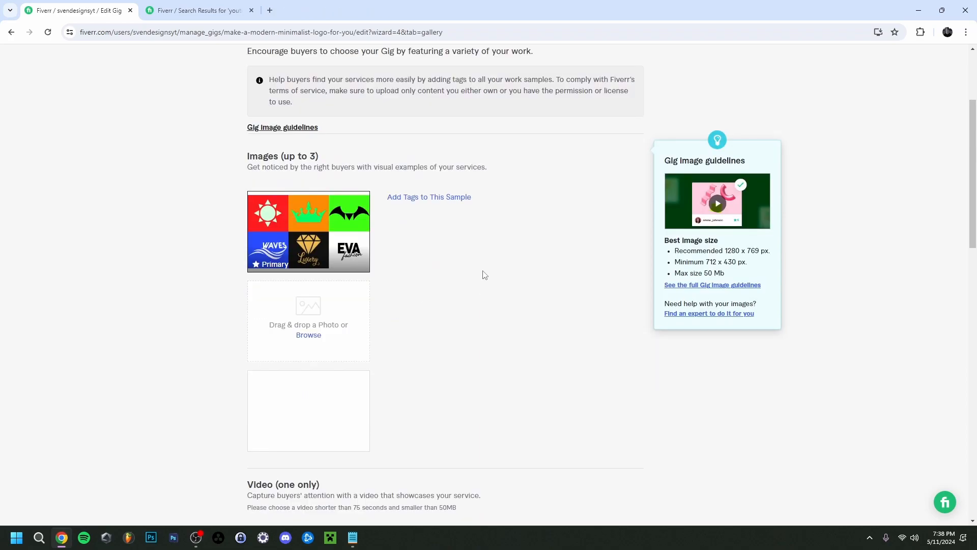
scroll(448, 270, down, 3)
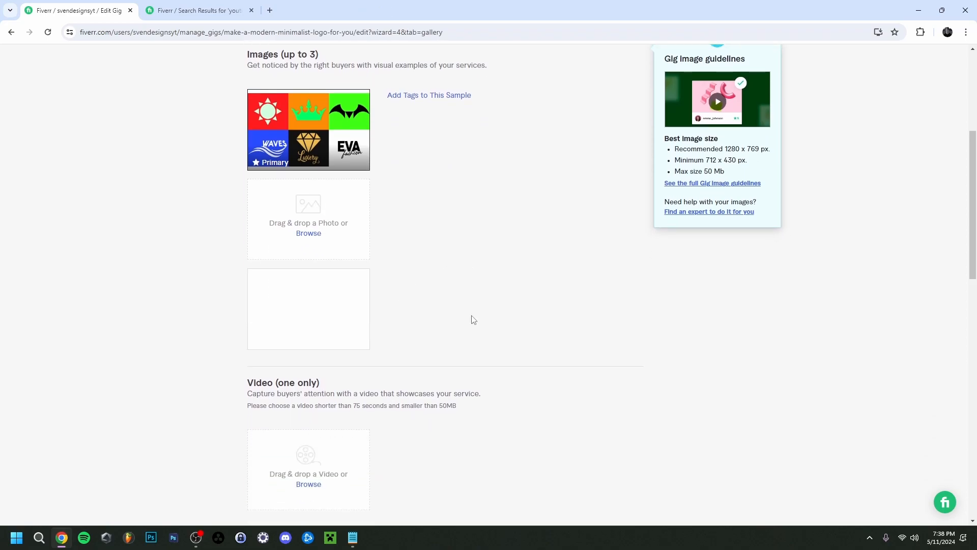
scroll(463, 269, down, 3)
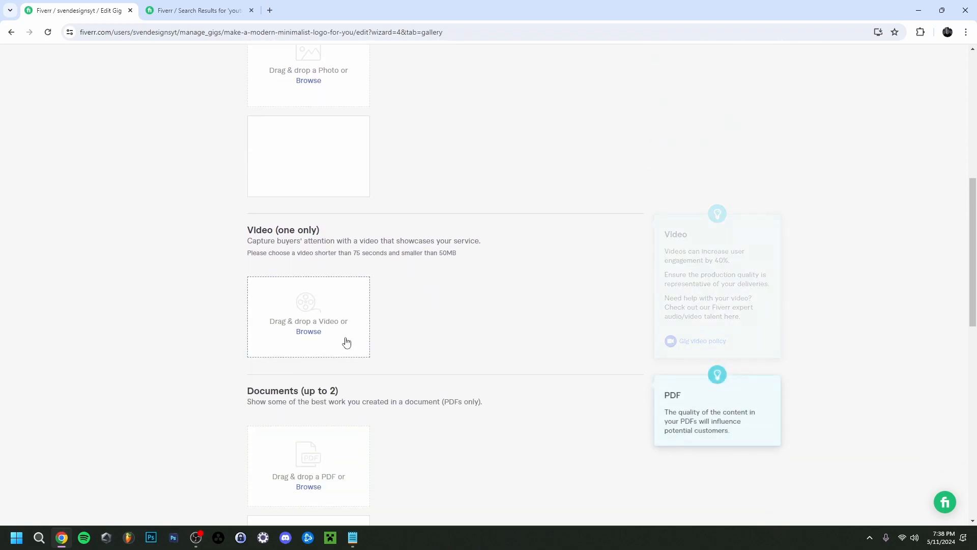
scroll(344, 349, down, 3)
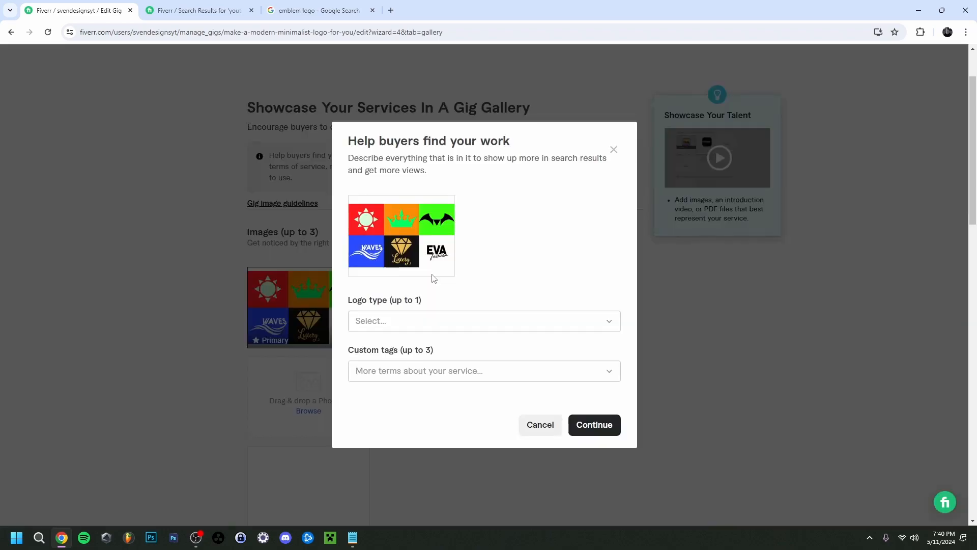
Set the logo type of the uploaded gallery image to Monogram.
click(434, 274)
click(394, 320)
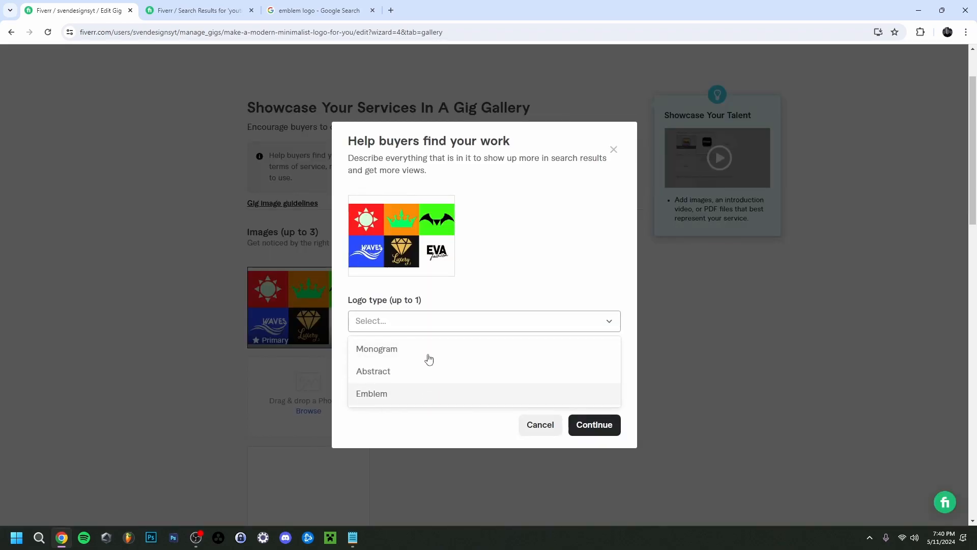
click(388, 352)
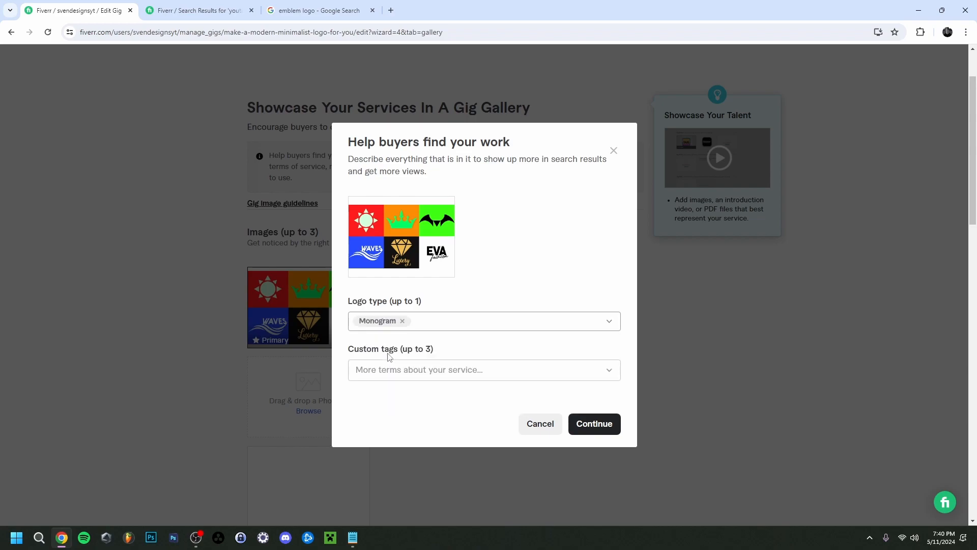
Give the gallery image the custom tags Create Logo, Design Logo and Logo, and confirm the tagging.
click(434, 377)
text(logo)
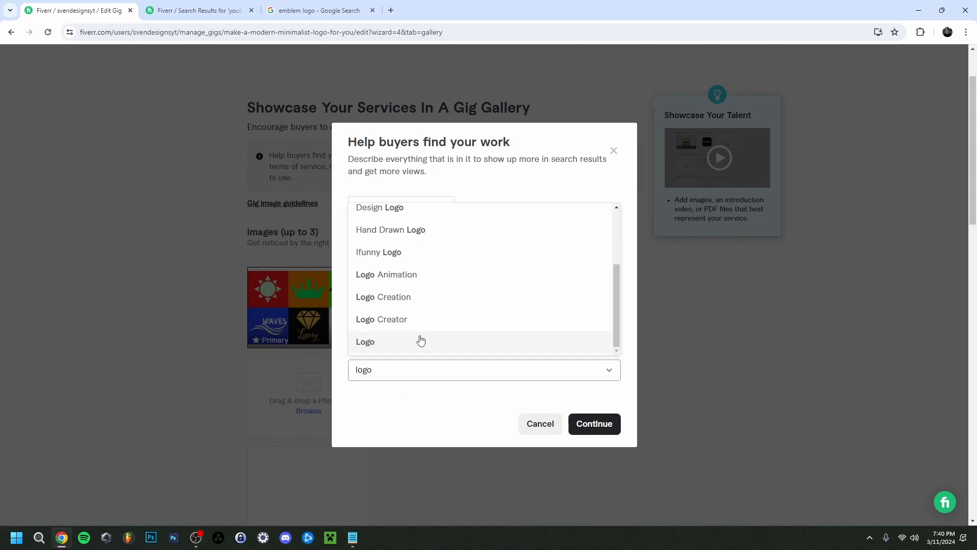
click(425, 303)
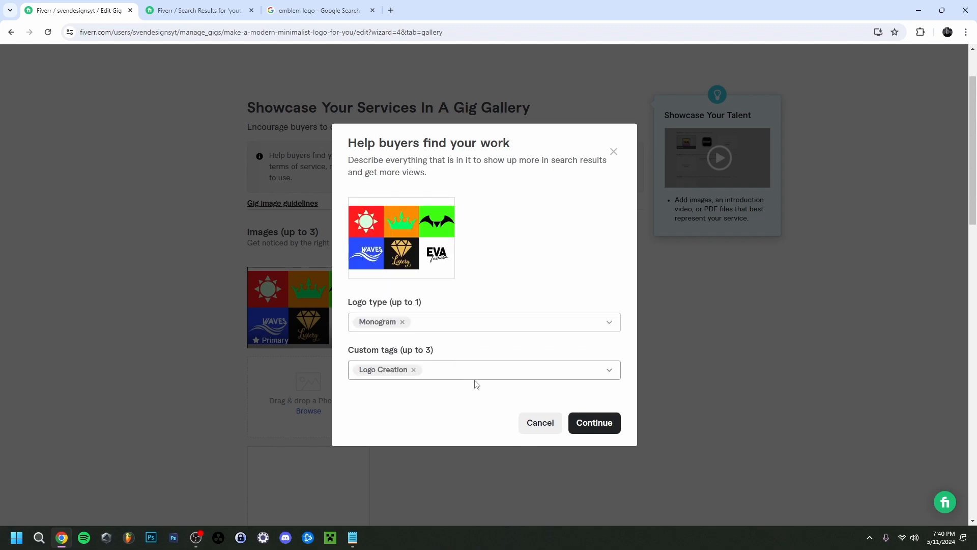
click(411, 373)
text(create)
click(414, 299)
text(logo)
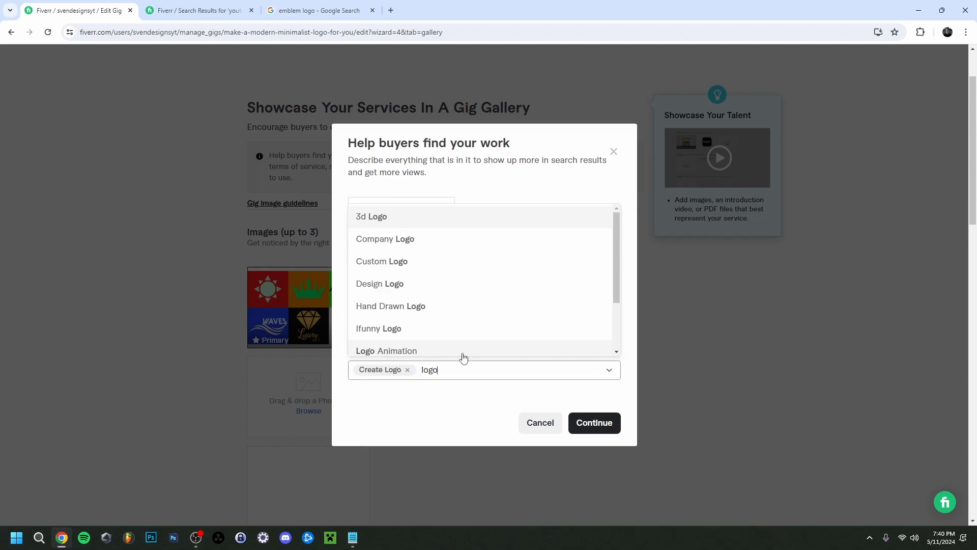
click(432, 285)
click(514, 373)
click(490, 351)
click(601, 426)
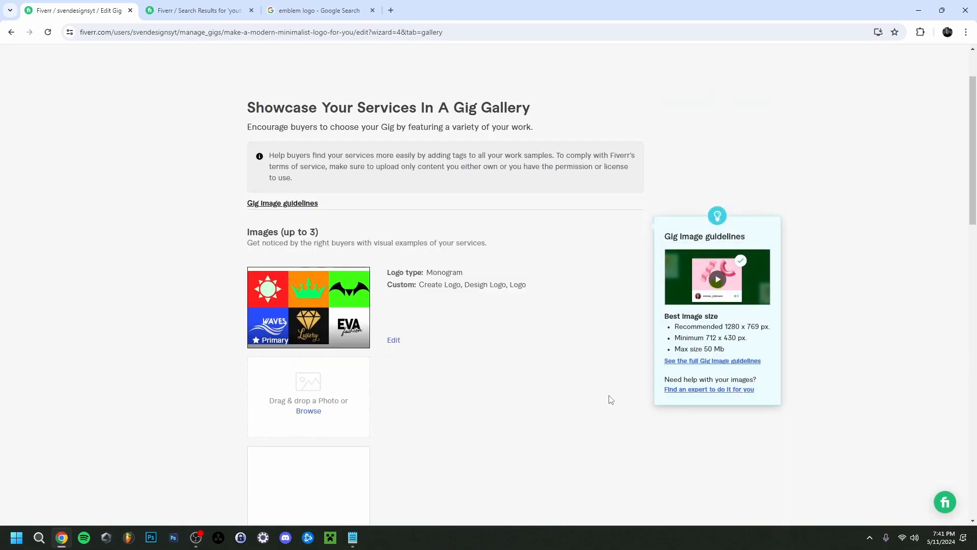
Save the gallery with the single tagged image and publish the gig.
scroll(567, 398, down, 10)
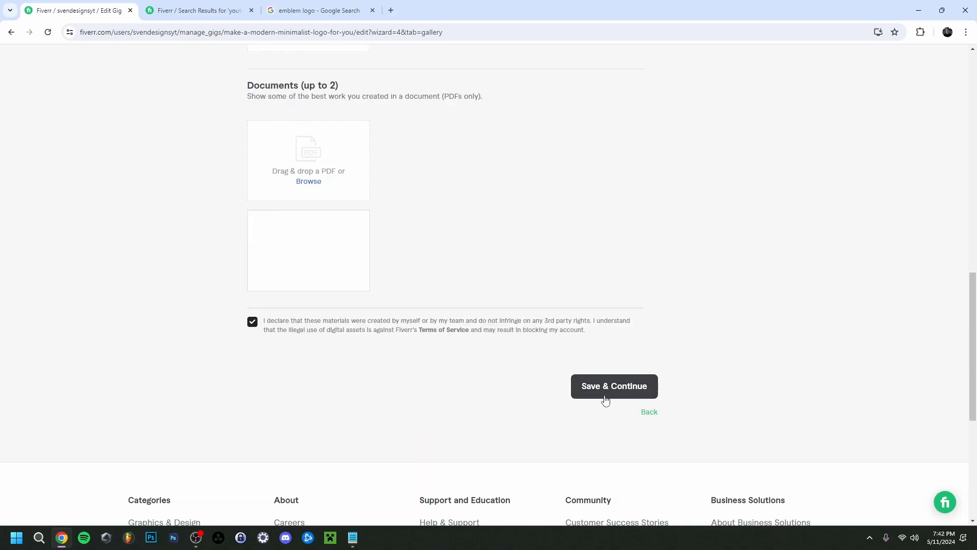
click(604, 390)
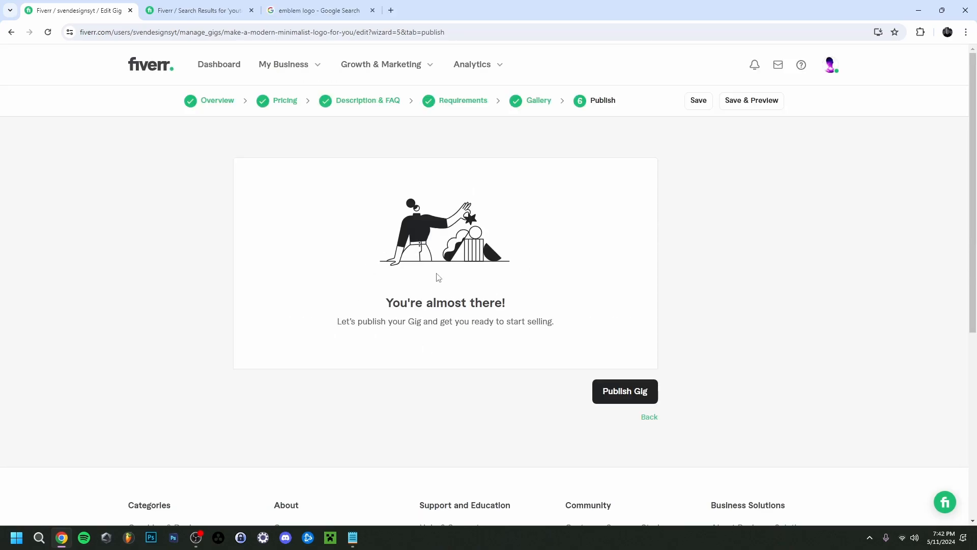
click(625, 391)
Look through the page shown after publishing and finish it to return to the gigs overview.
scroll(510, 324, down, 1)
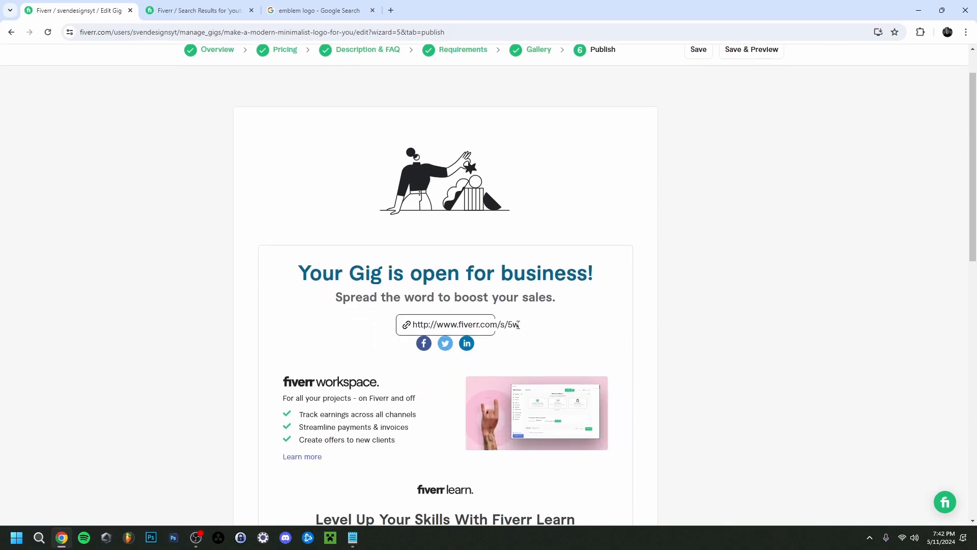
scroll(631, 358, down, 7)
click(630, 349)
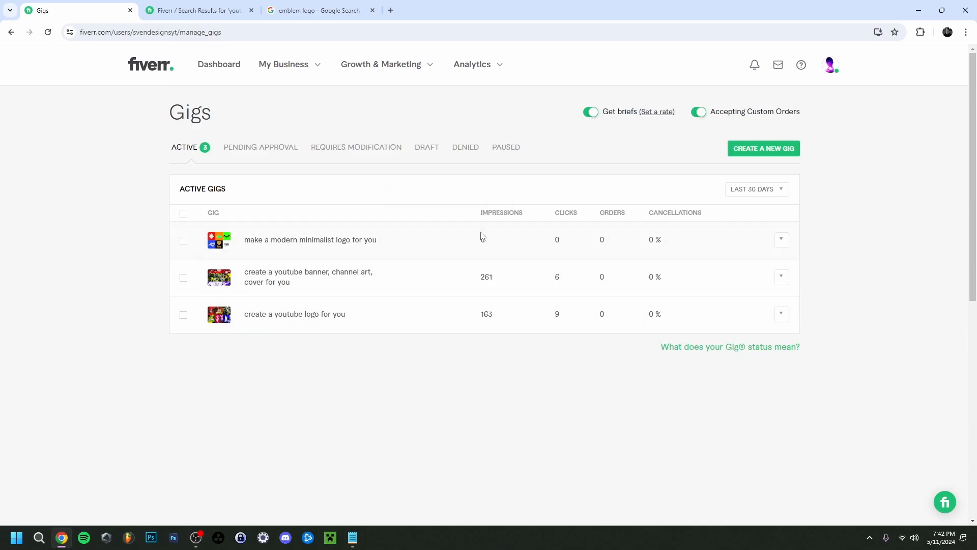
Browse the YouTube logo search results and compare them with the list of active gigs.
key(ctrl+Tab)
scroll(489, 309, down, 4)
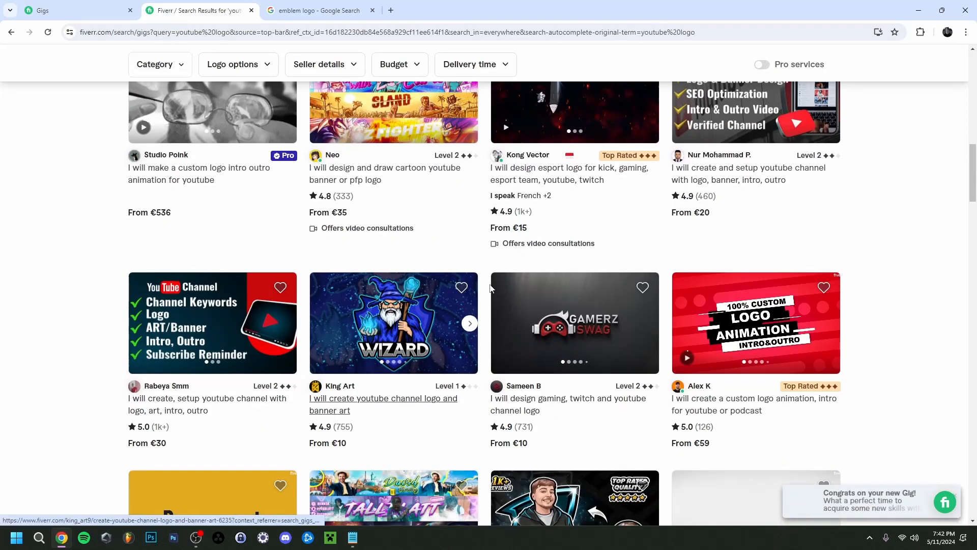
click(96, 5)
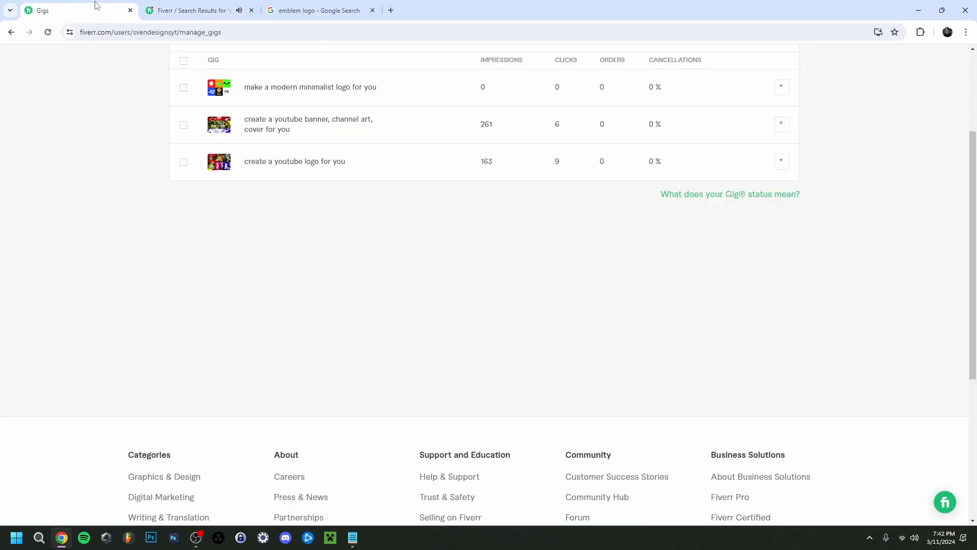
click(214, 6)
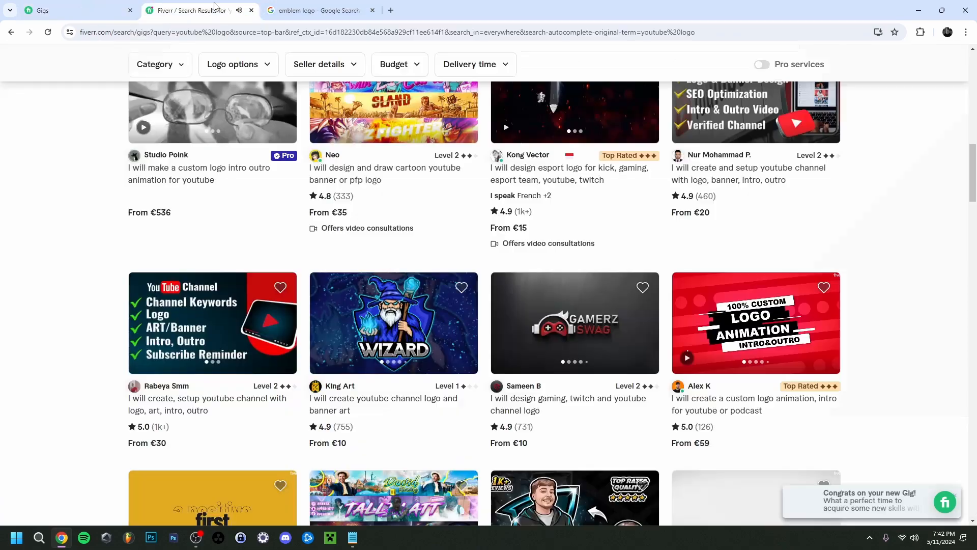
key(ctrl+shift+Tab)
scroll(421, 132, up, 2)
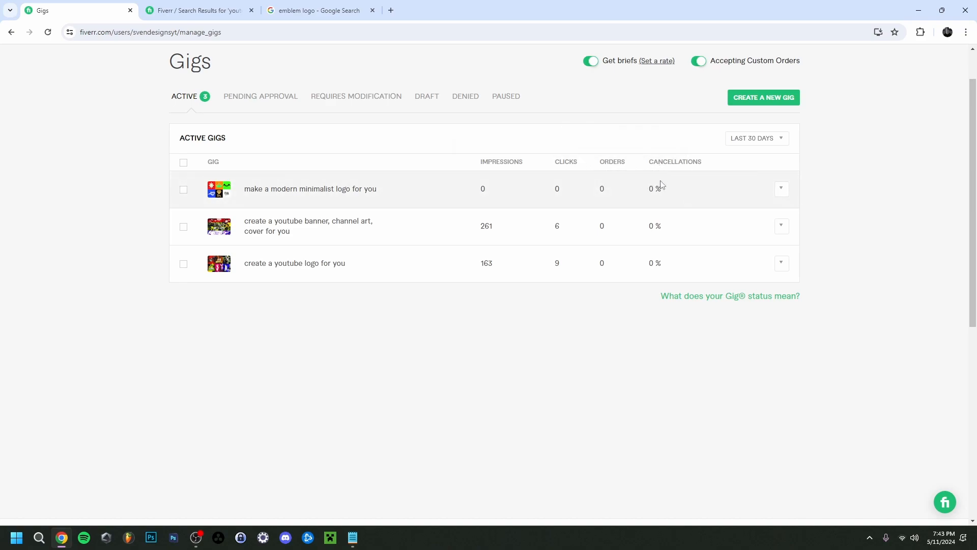
Check the available time ranges for the active gigs' statistics and reopen the Gigs page of the business section.
click(753, 139)
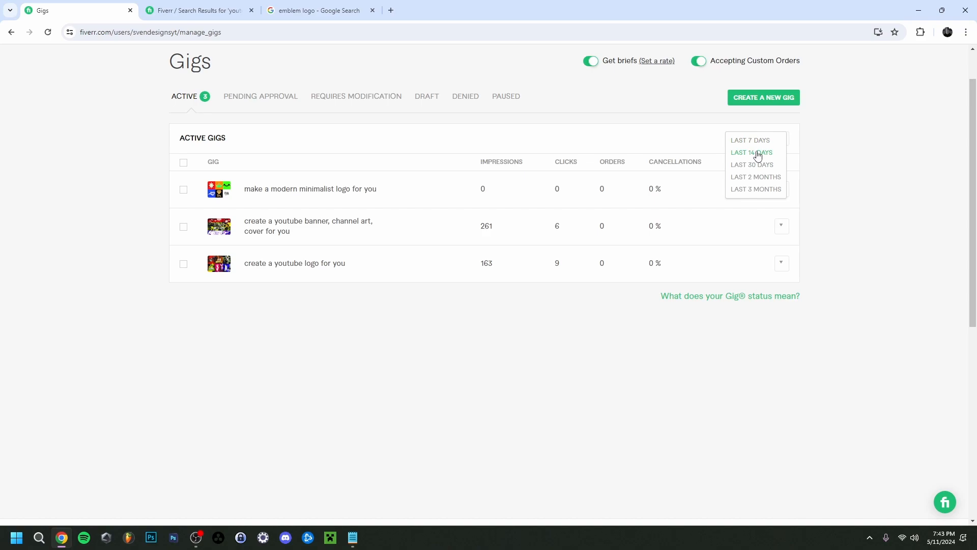
click(849, 192)
scroll(677, 226, up, 1)
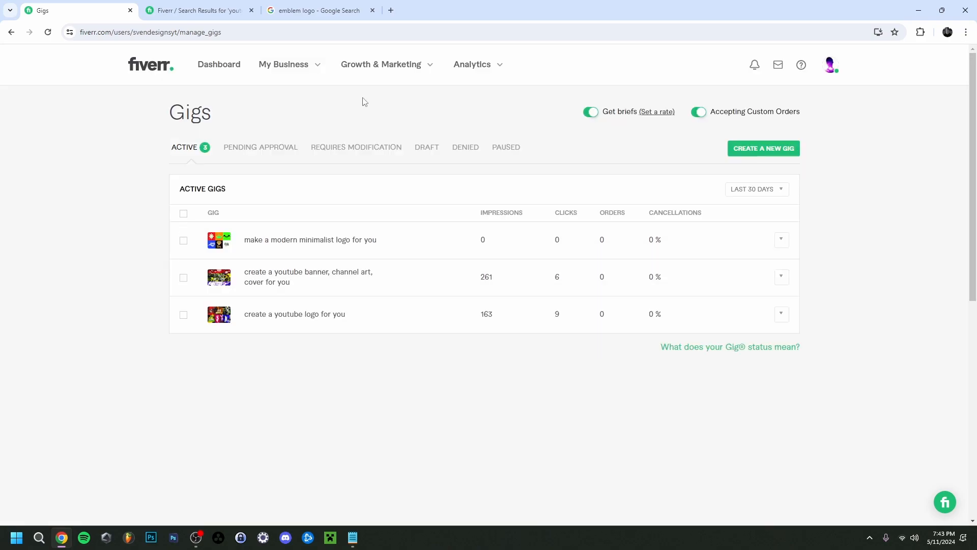
mouse_move(313, 71)
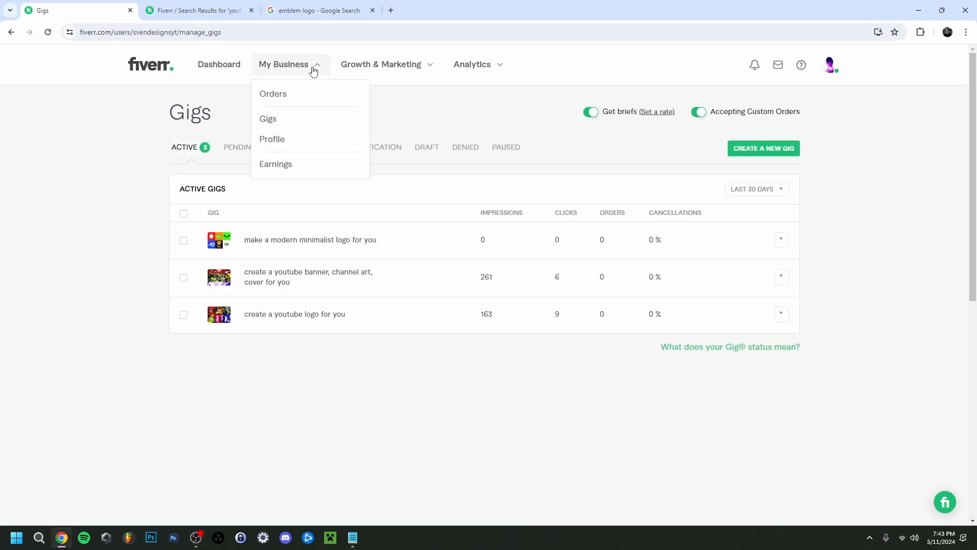
click(281, 122)
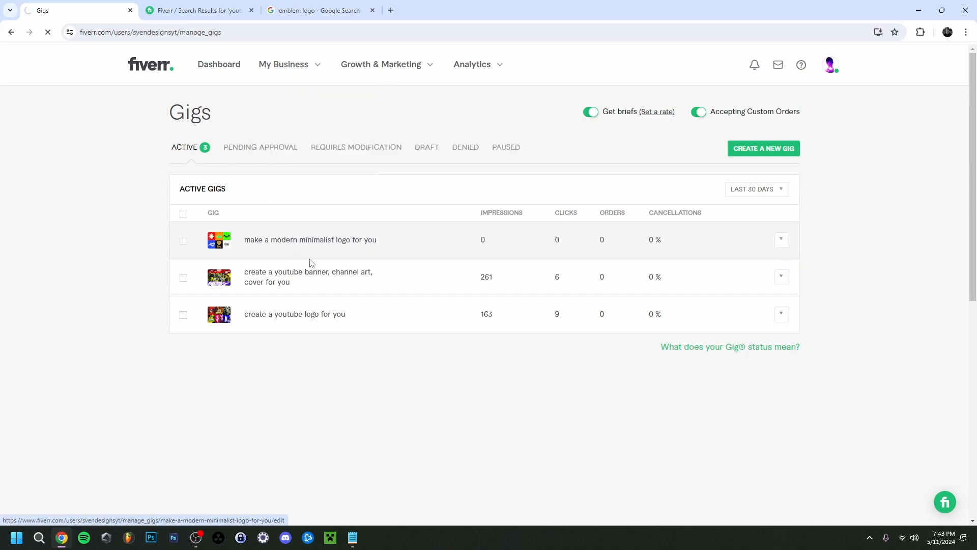